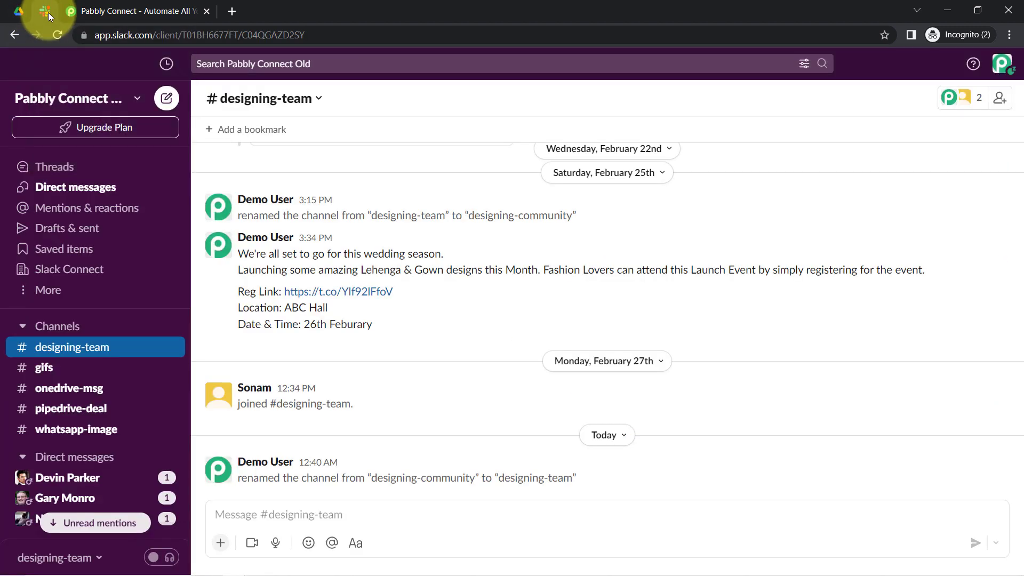
# Step: Switch from the Slack #designing-team channel to the Pabbly Connect homepage tab
pyautogui.click(100, 8)
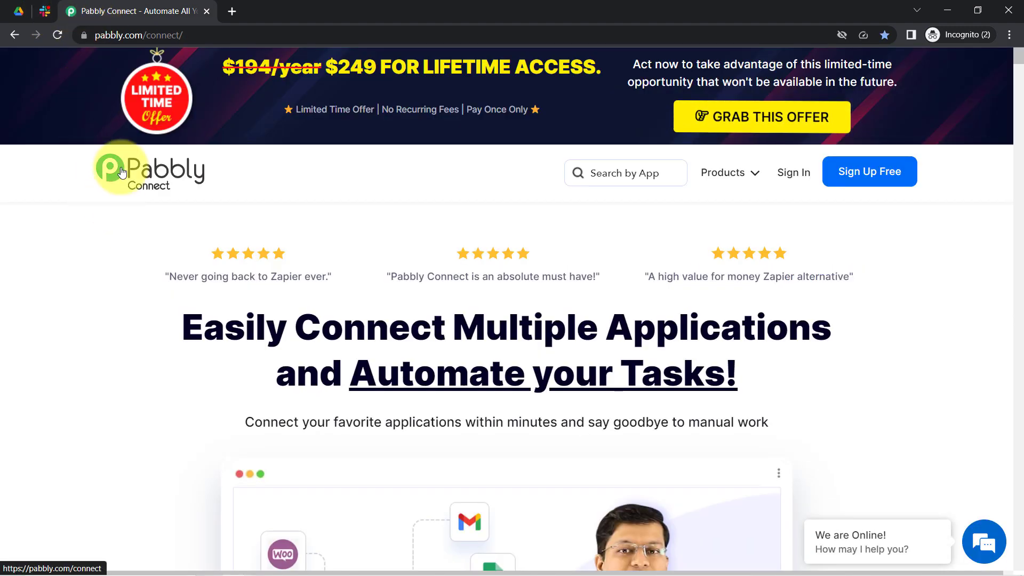
# Step: Sign in to the Pabbly account from the Pabbly Connect homepage
pyautogui.moveTo(183, 317); pyautogui.dragTo(753, 380)
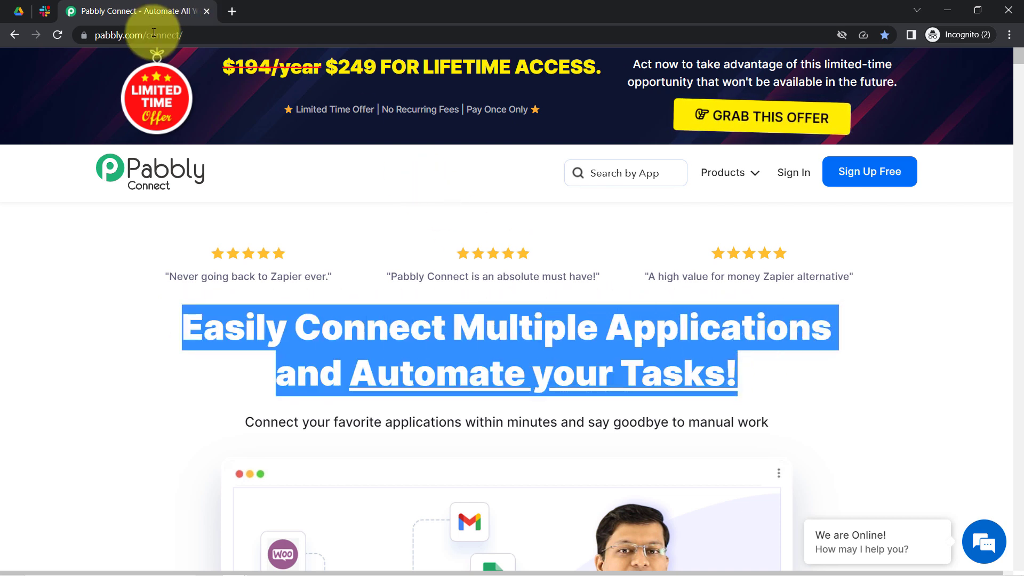
pyautogui.moveTo(104, 34); pyautogui.dragTo(202, 47)
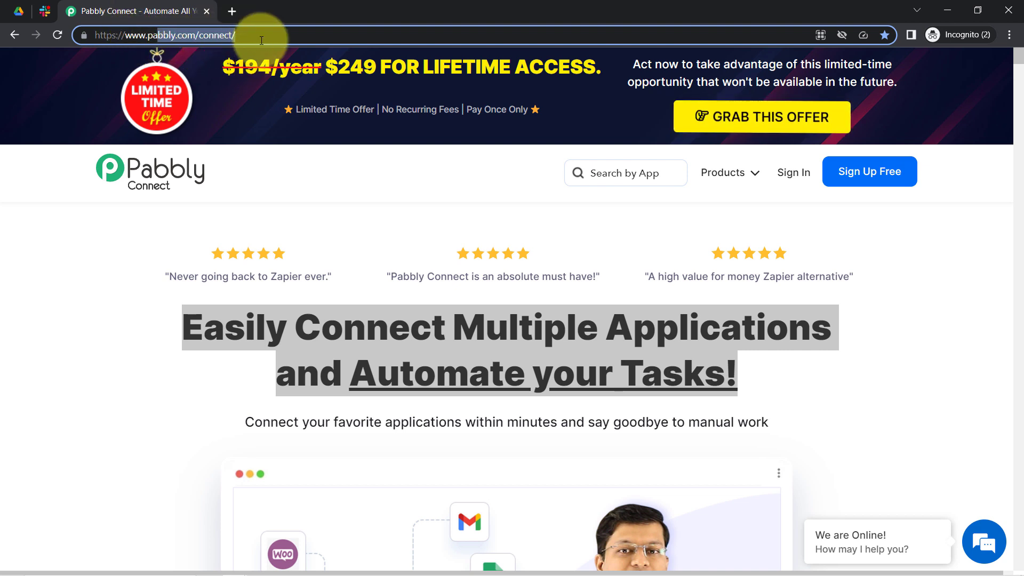
pyautogui.moveTo(288, 570)
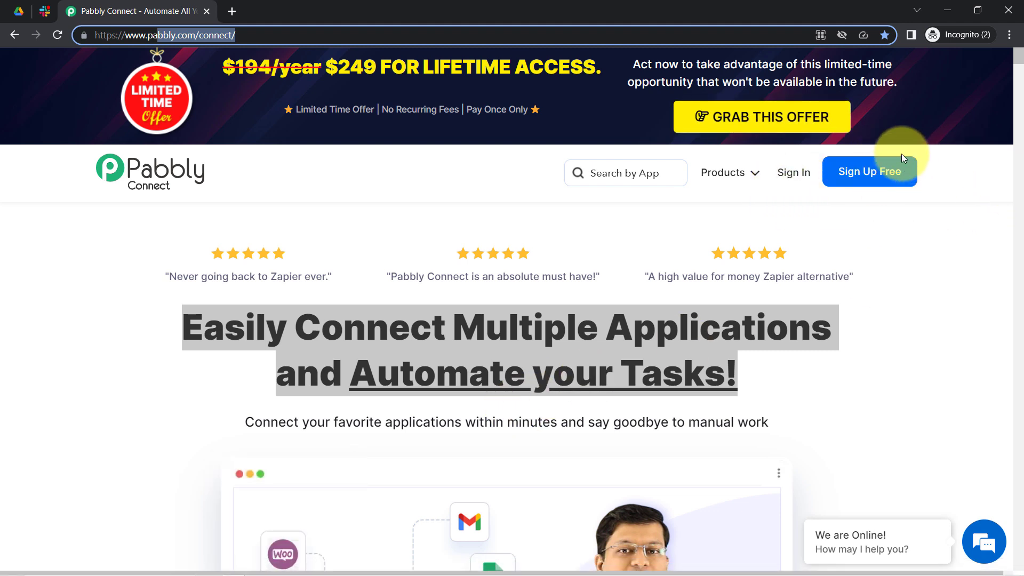
pyautogui.click(788, 174)
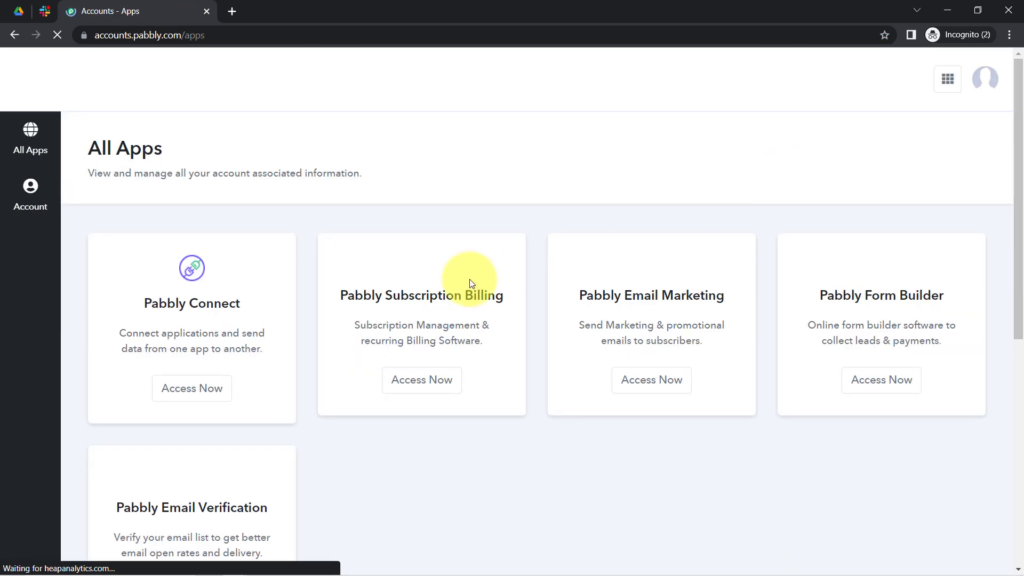
# Step: Launch Pabbly Connect from the All Apps page and close the Accounts - Apps tab
pyautogui.click(176, 394)
pyautogui.click(132, 7)
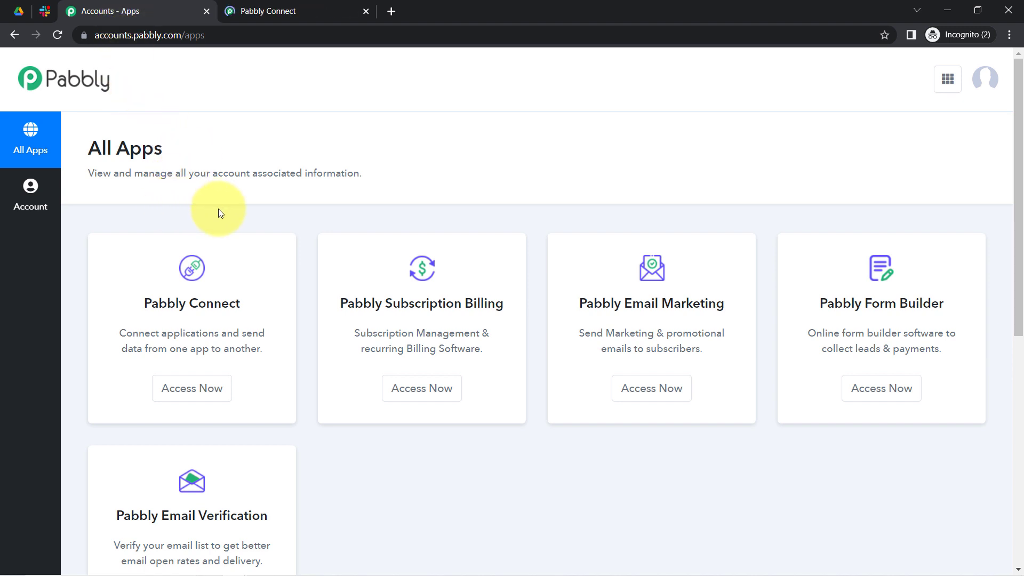
pyautogui.moveTo(152, 304); pyautogui.dragTo(223, 304)
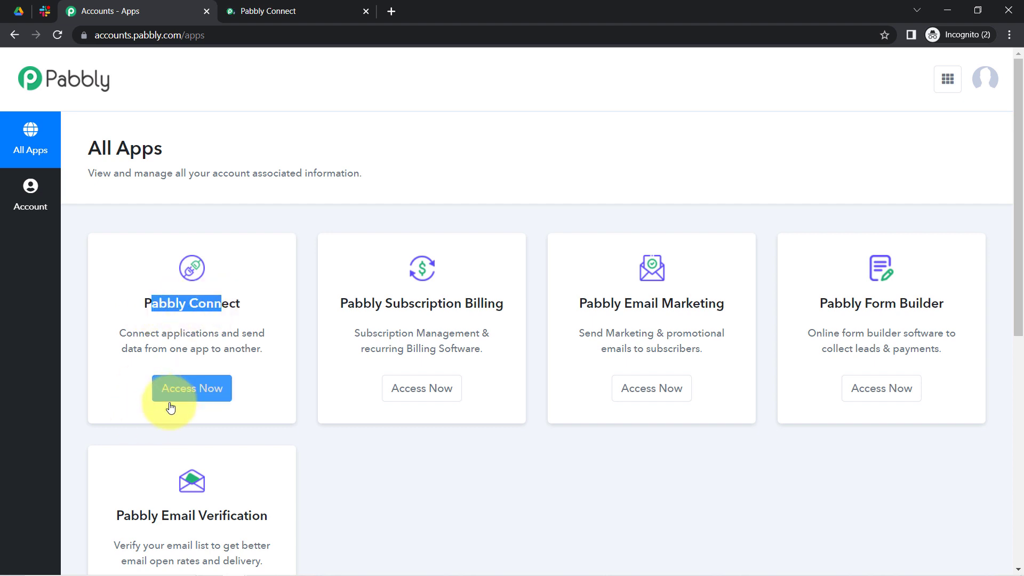
pyautogui.click(205, 391)
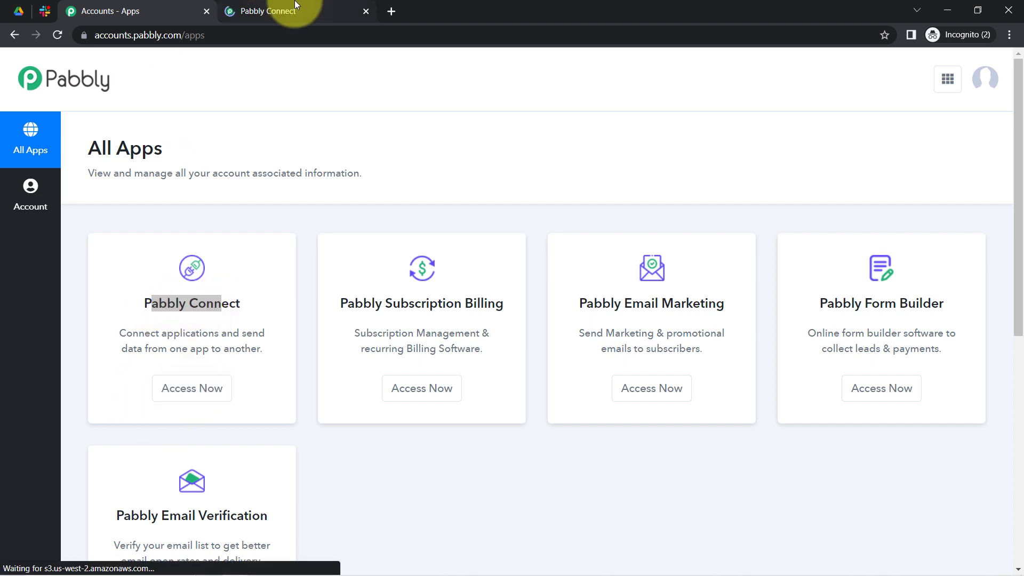
pyautogui.click(233, 12)
pyautogui.click(206, 12)
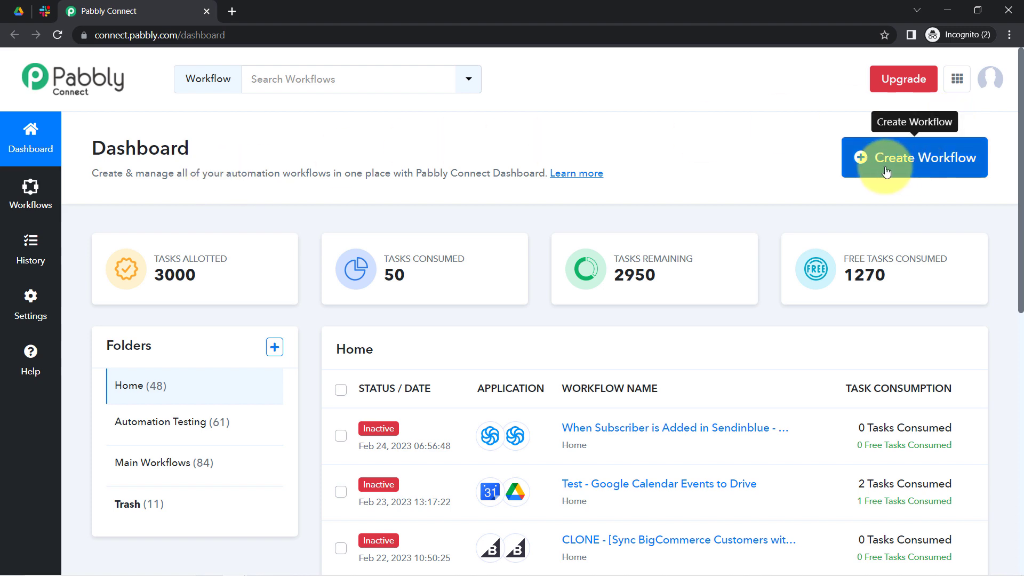
# Step: Create a workflow titled 'New File Uploaded in Drive - Get Notification on Slack Automatically'
pyautogui.click(916, 160)
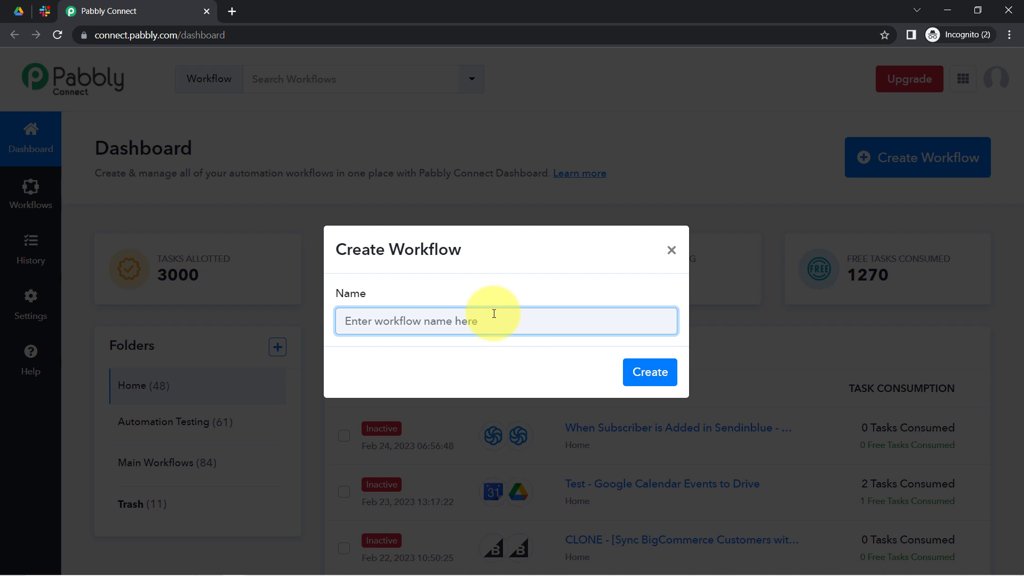
pyautogui.click(403, 339)
pyautogui.moveTo(381, 322); pyautogui.dragTo(702, 322)
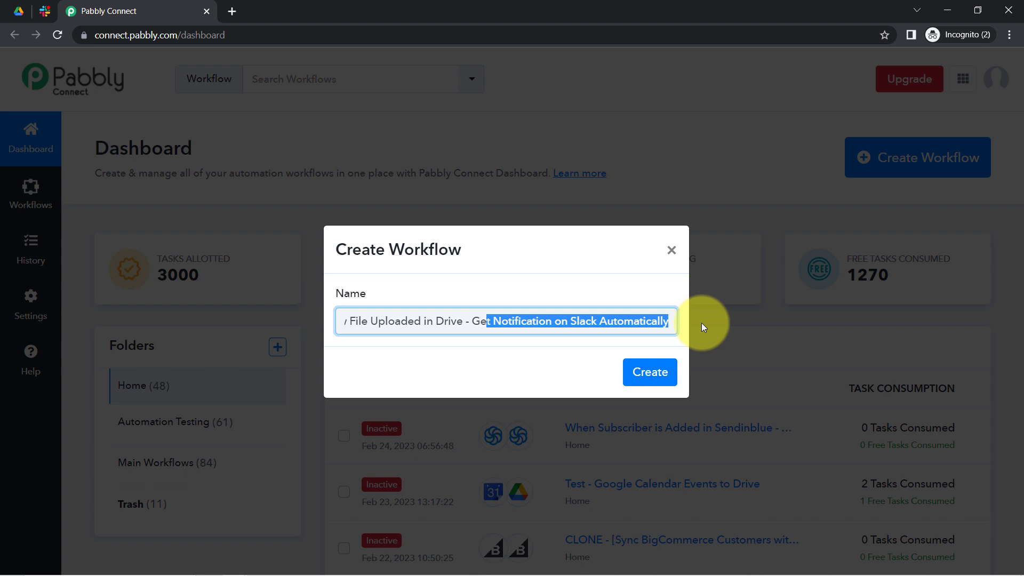
pyautogui.click(654, 379)
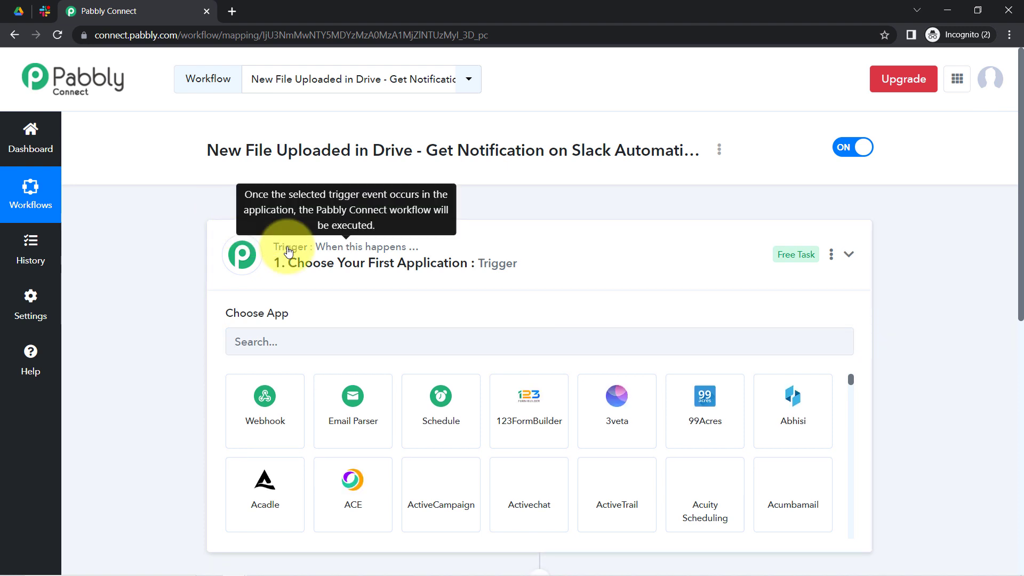
# Step: Set Google Drive as the workflow's trigger app
pyautogui.click(273, 241)
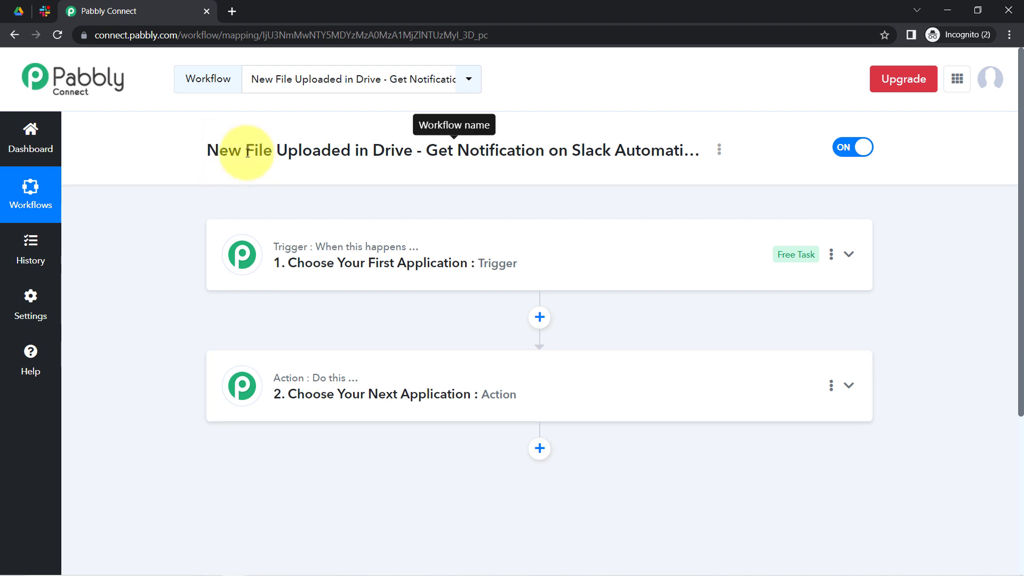
pyautogui.moveTo(206, 152); pyautogui.dragTo(605, 154)
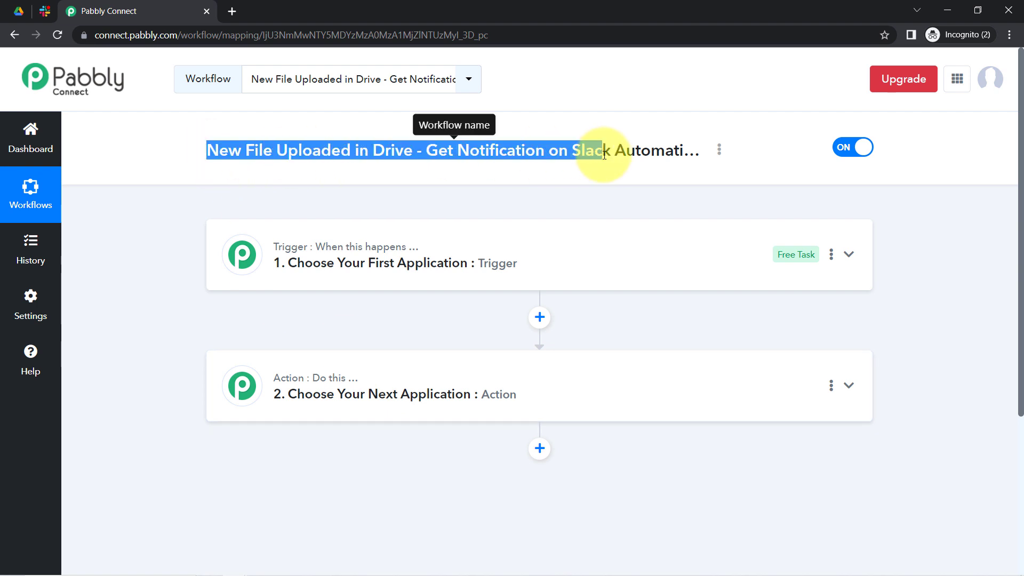
pyautogui.click(441, 263)
pyautogui.click(291, 337)
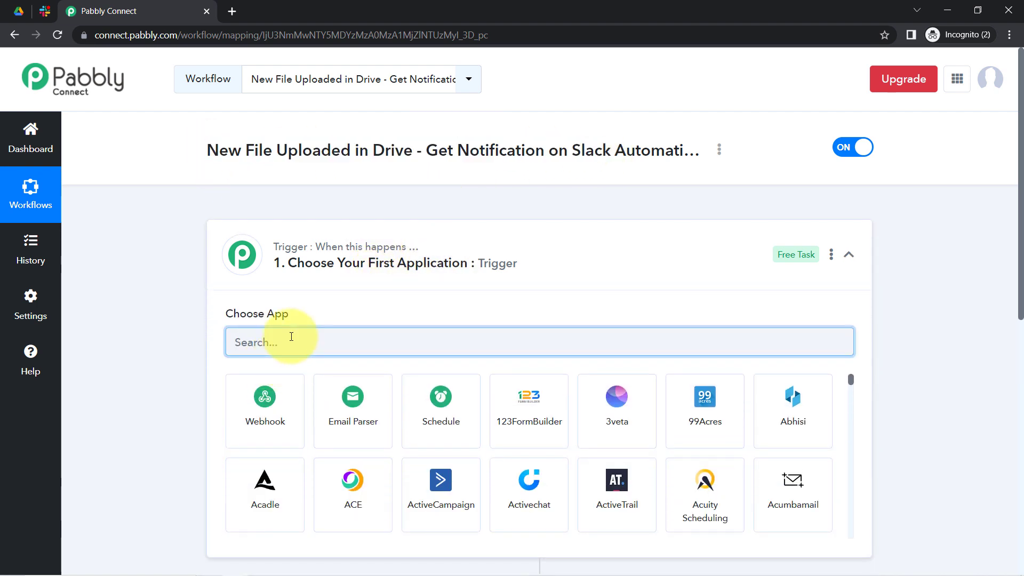
pyautogui.write('google dri')
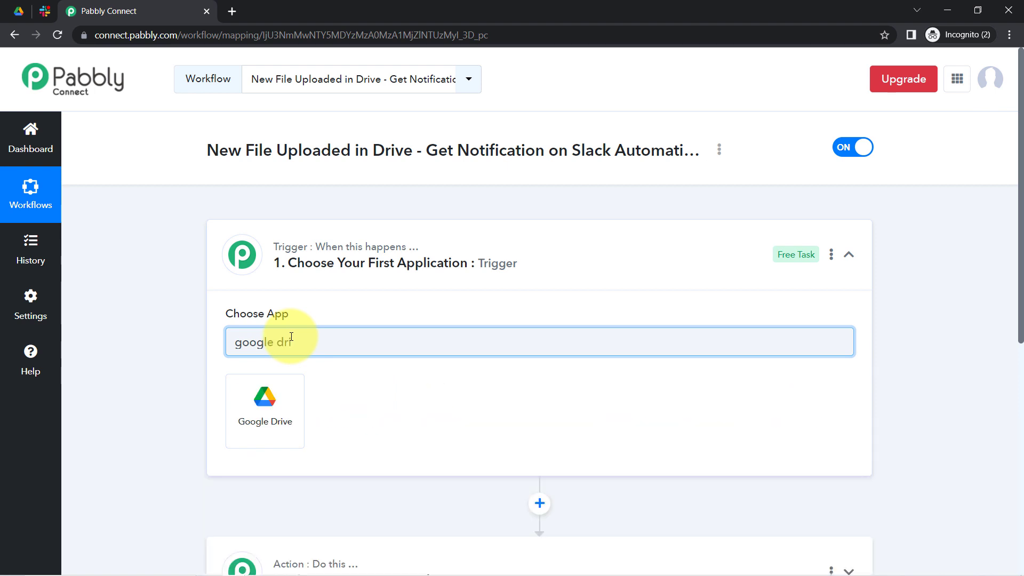
pyautogui.click(260, 405)
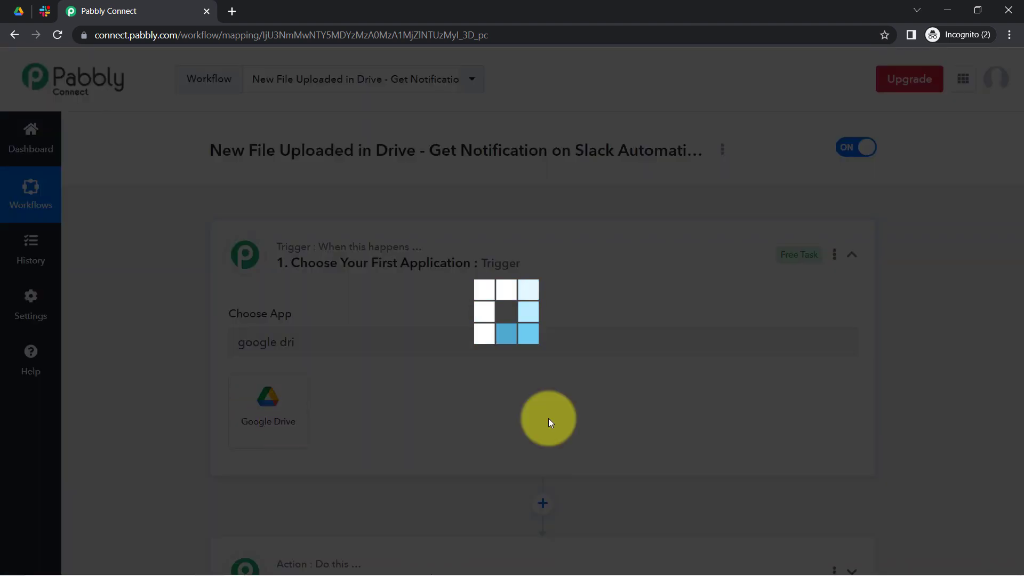
# Step: Set Slack as the workflow's action app
pyautogui.scroll(-3, 1021, 285)
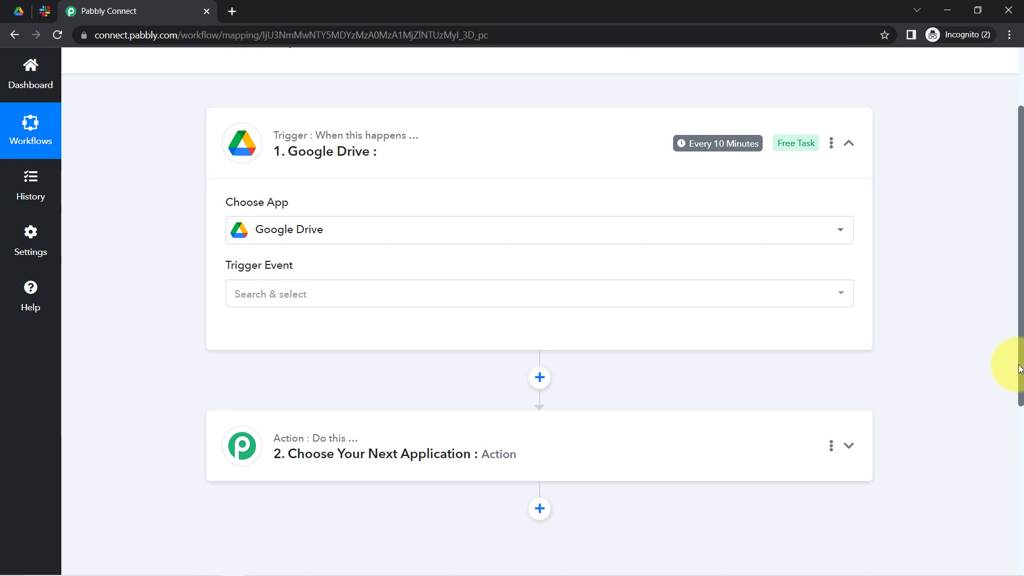
pyautogui.click(413, 383)
pyautogui.click(256, 460)
pyautogui.write('slack')
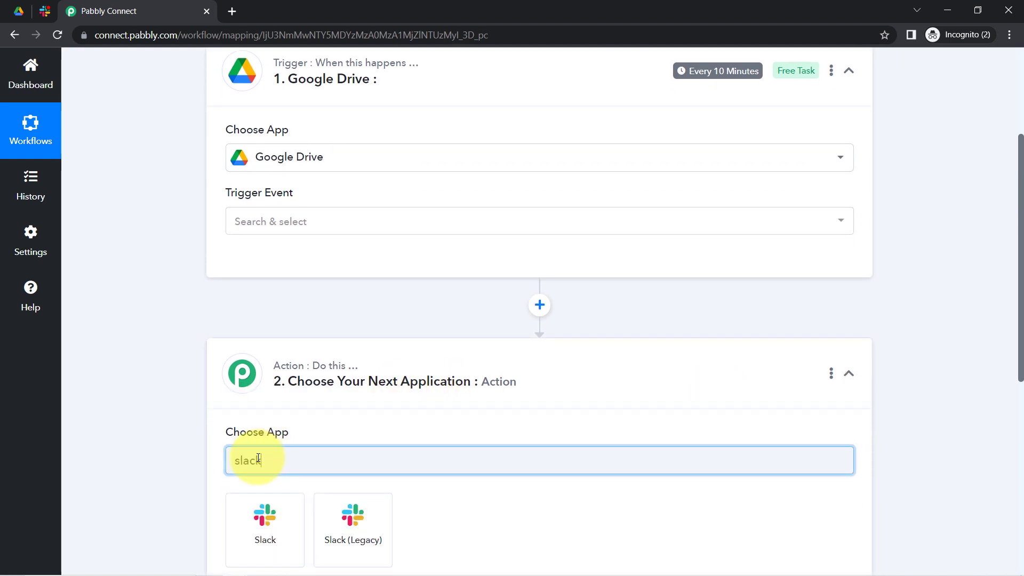
pyautogui.click(259, 508)
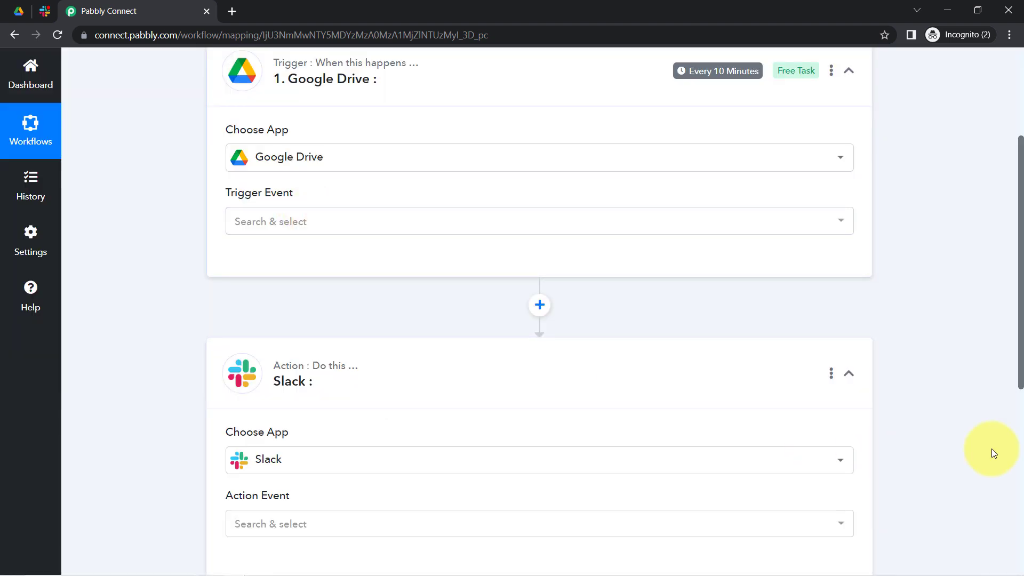
pyautogui.moveTo(1021, 376); pyautogui.dragTo(195, 174)
# Step: Set the Google Drive trigger event to New File in Specific Folder
pyautogui.click(20, 10)
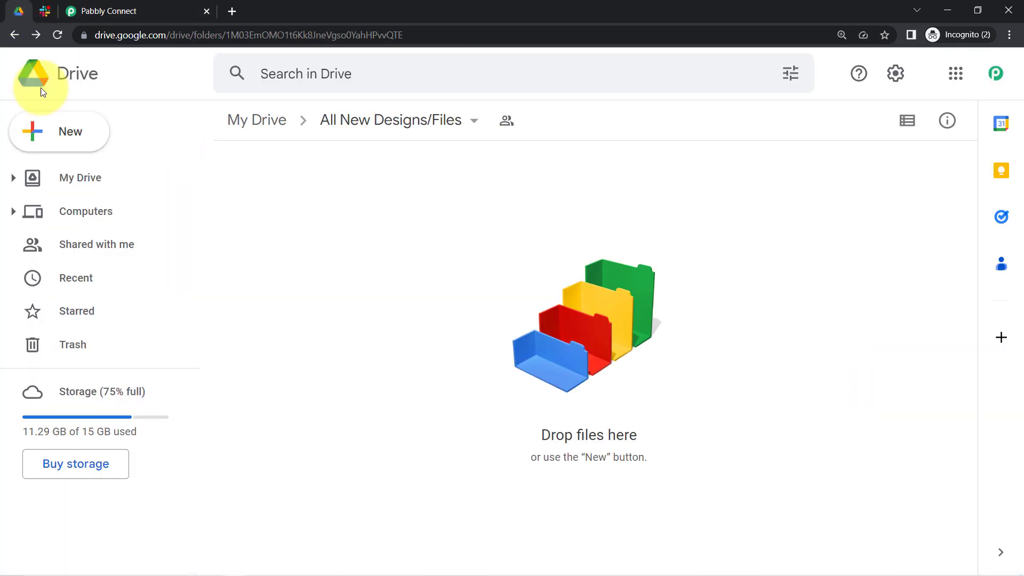
pyautogui.click(75, 10)
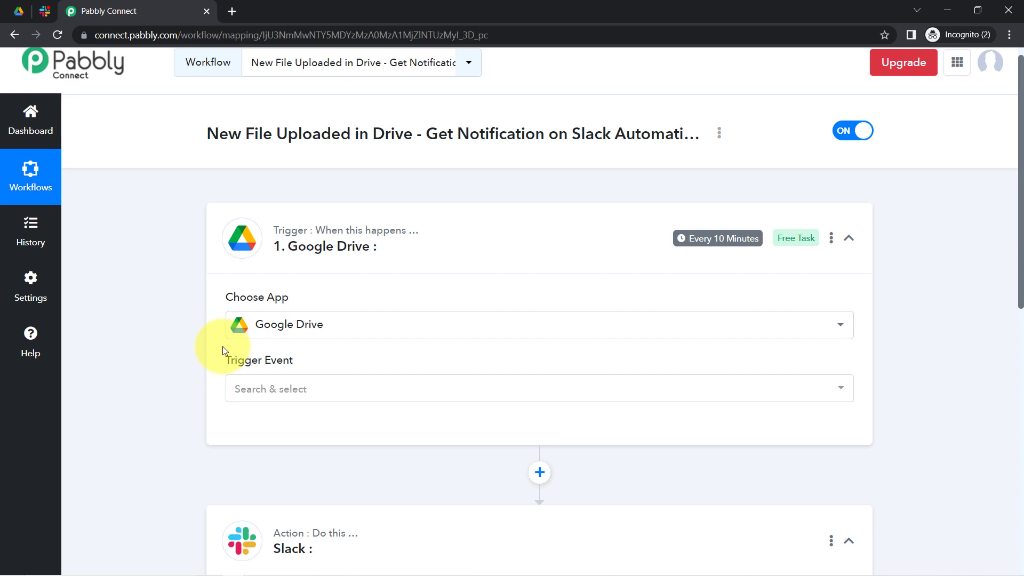
pyautogui.click(246, 389)
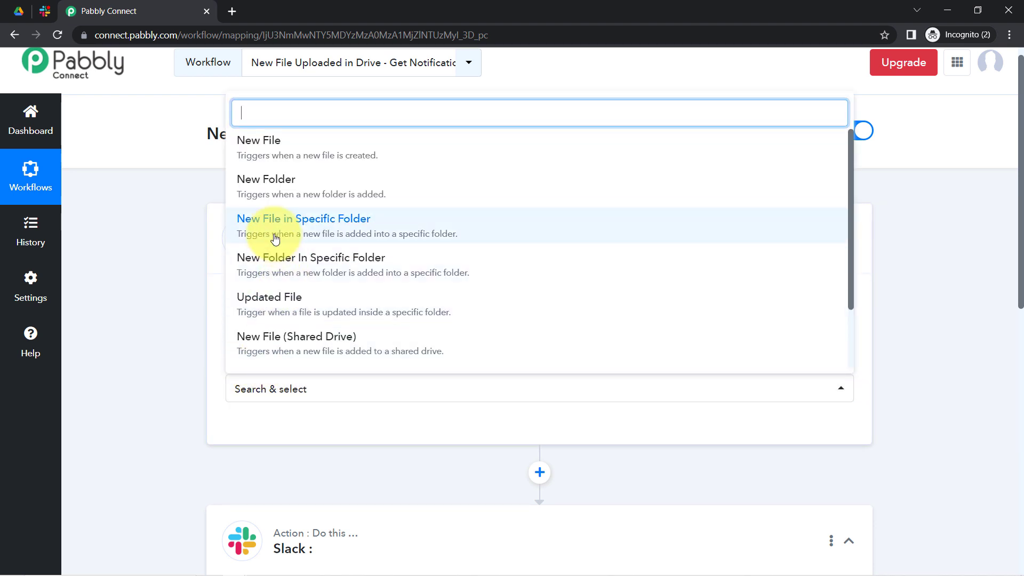
pyautogui.click(307, 231)
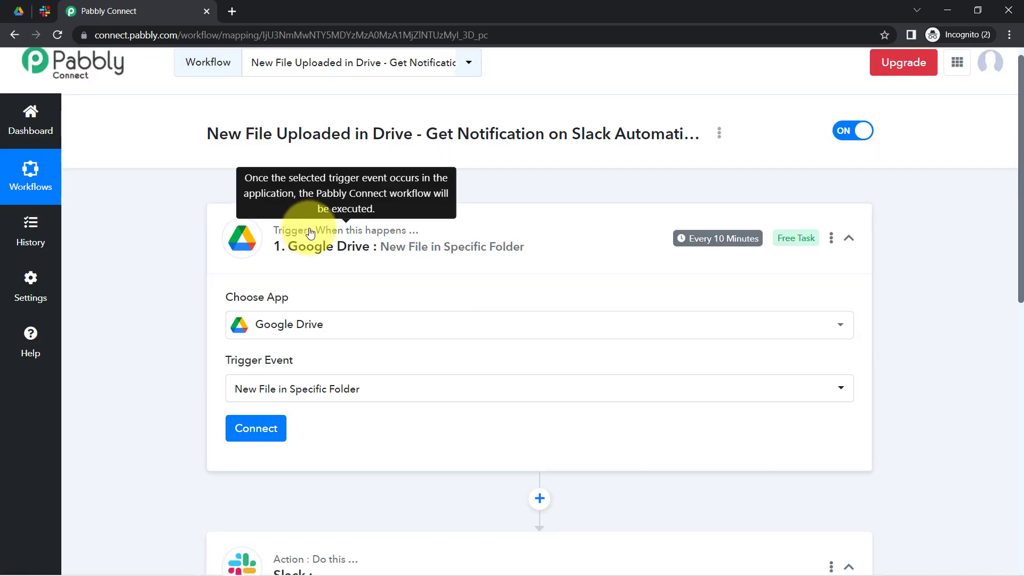
# Step: Connect the trigger to the existing Google Drive #3 connection and save it
pyautogui.click(254, 429)
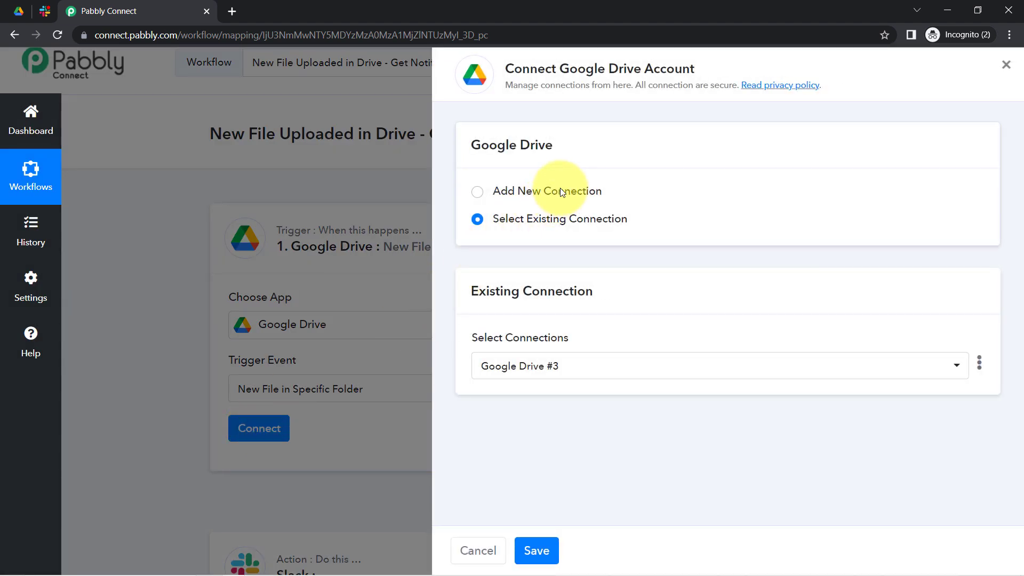
pyautogui.click(560, 191)
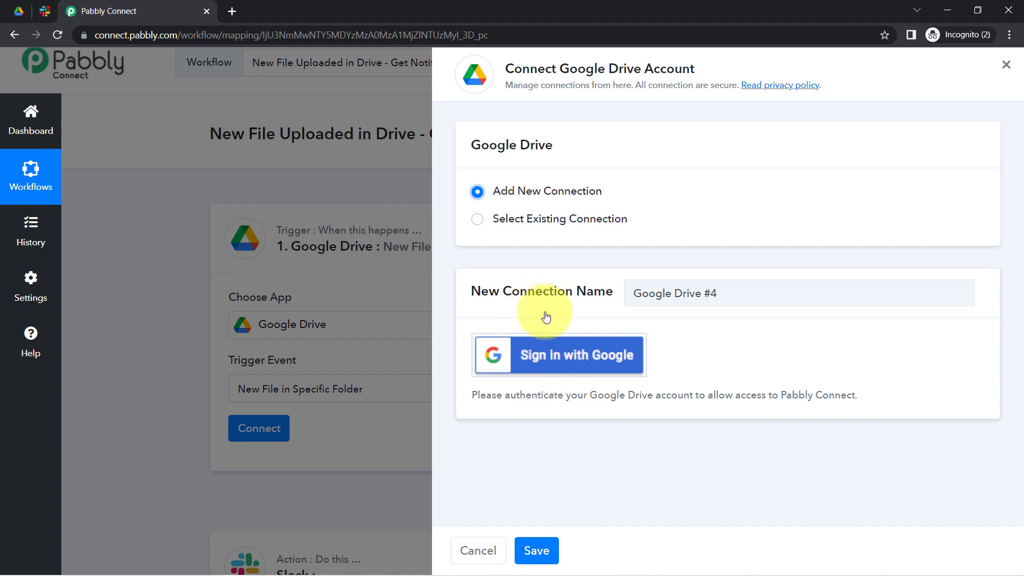
pyautogui.click(576, 223)
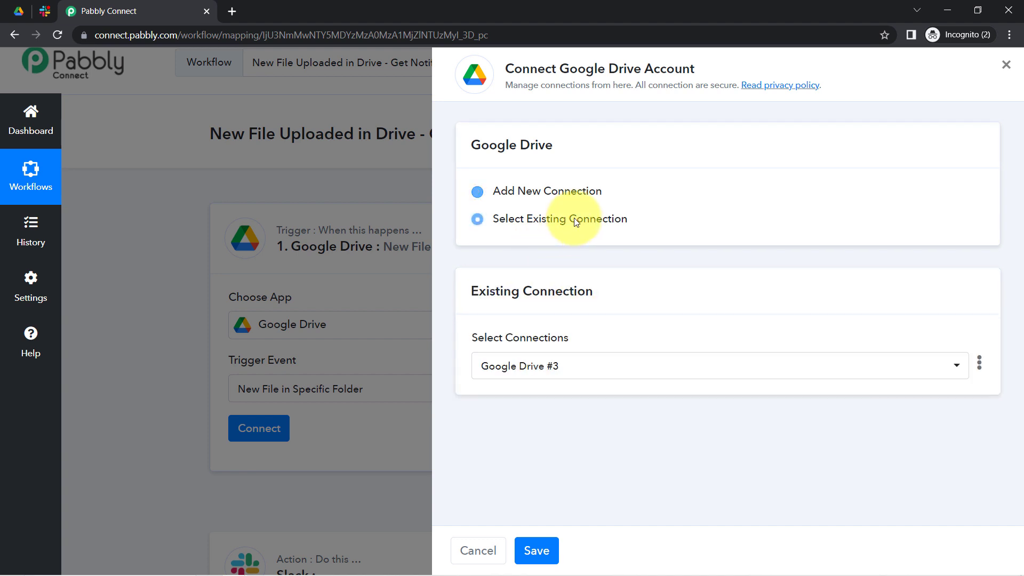
pyautogui.click(535, 550)
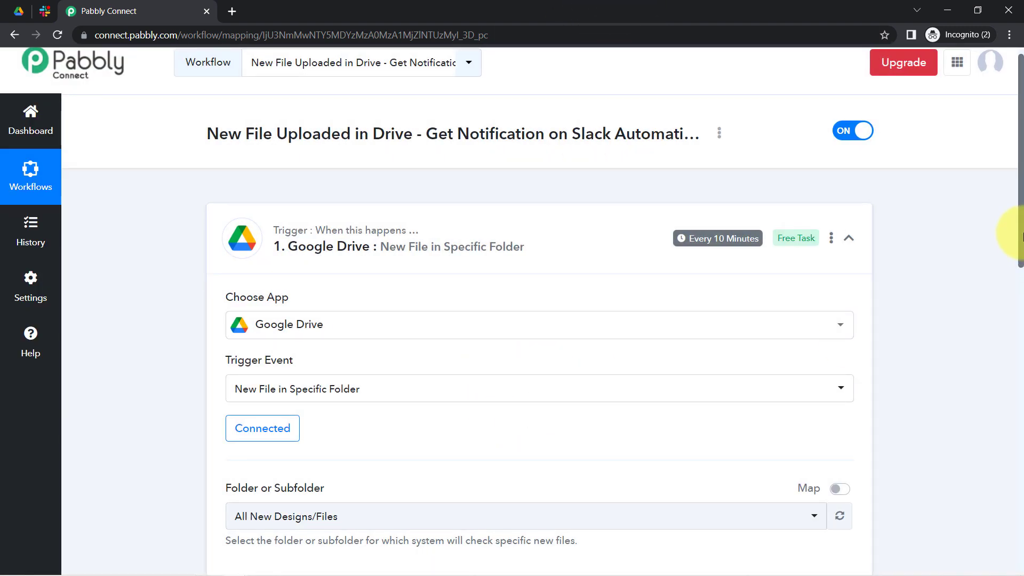
pyautogui.moveTo(1021, 235); pyautogui.dragTo(1021, 266)
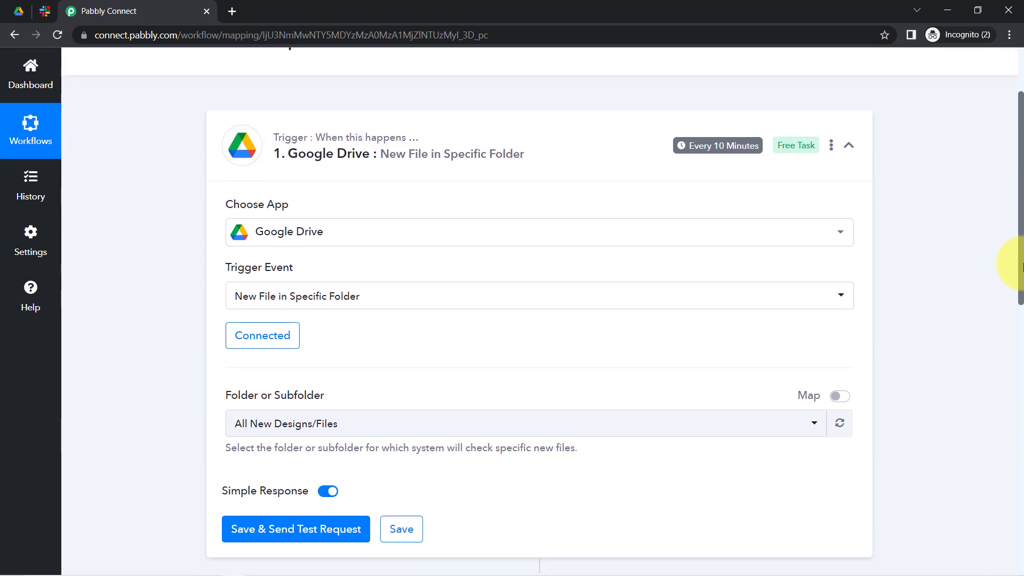
# Step: Watch the All New Designs/Files folder and send a trigger test request
pyautogui.moveTo(1021, 264); pyautogui.dragTo(1021, 337)
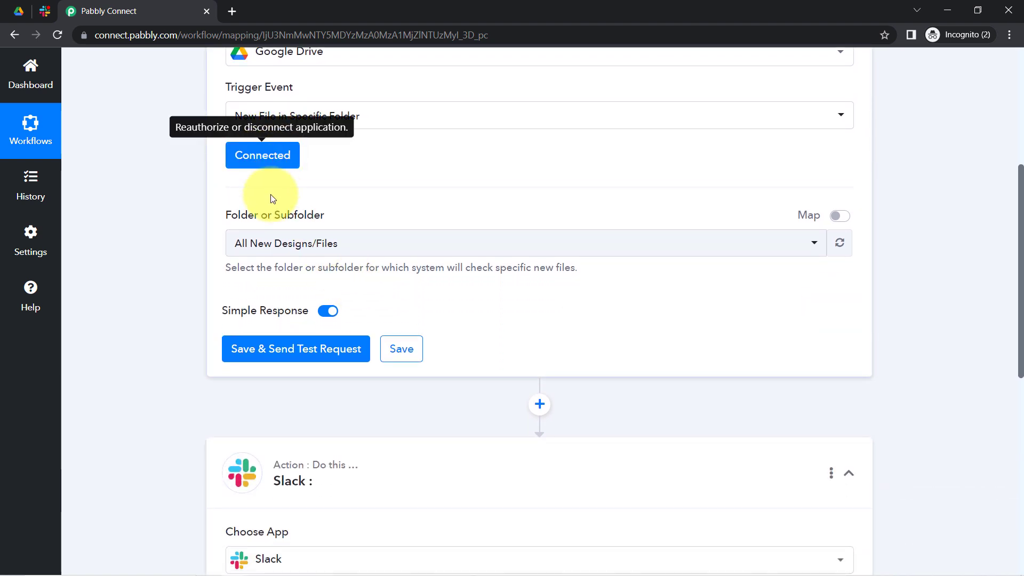
pyautogui.click(250, 250)
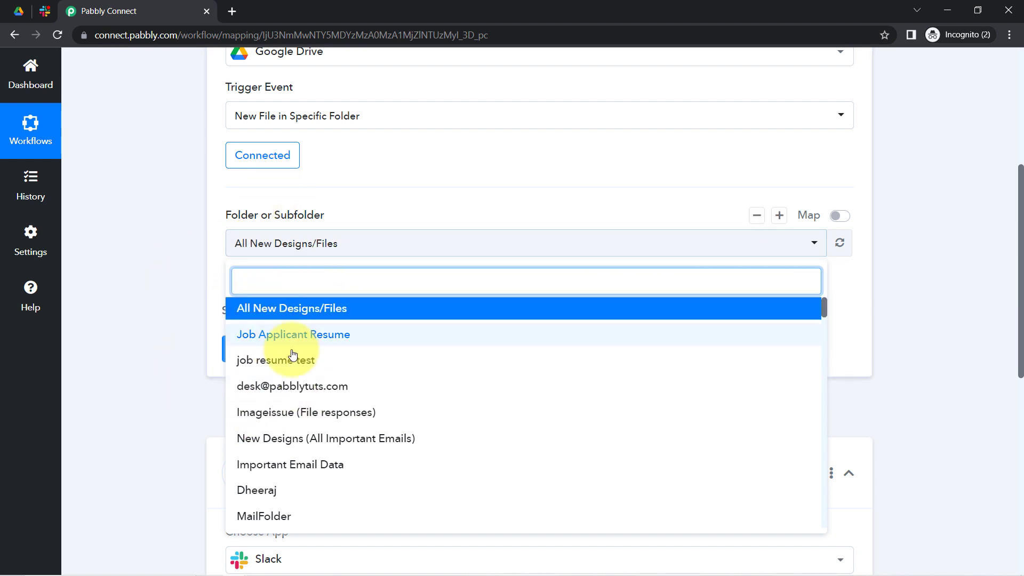
pyautogui.click(16, 12)
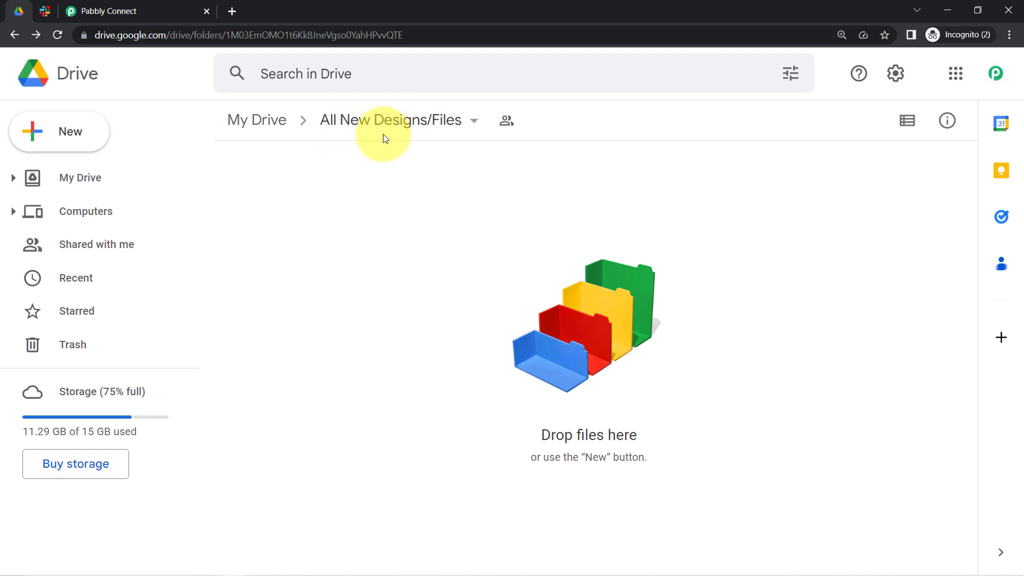
pyautogui.click(110, 10)
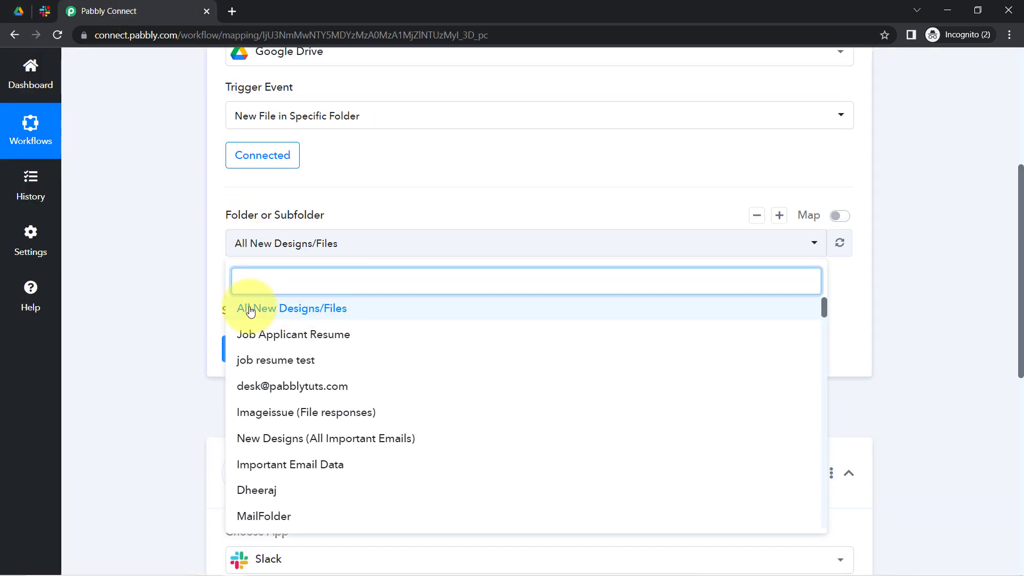
pyautogui.click(293, 310)
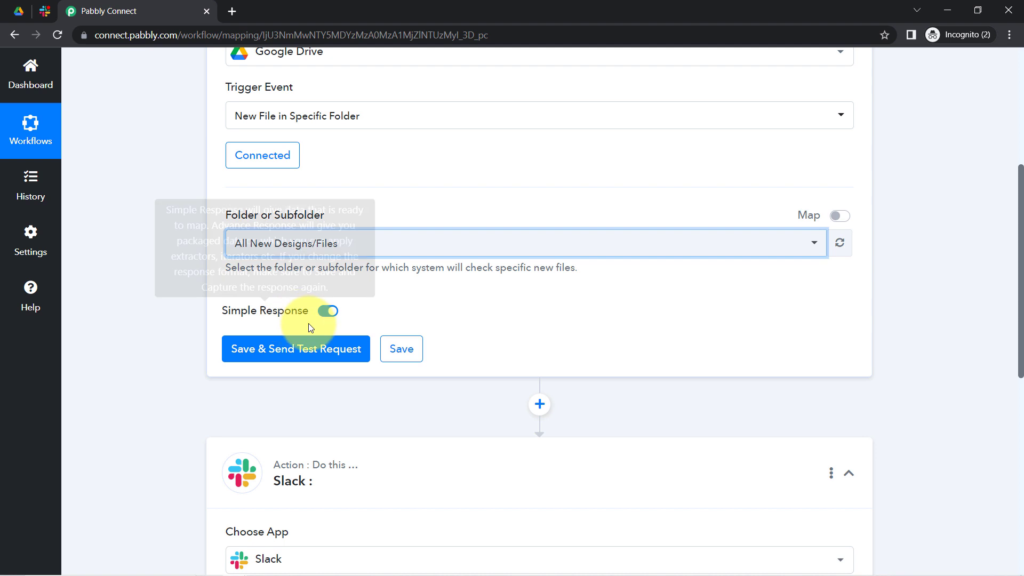
pyautogui.click(290, 349)
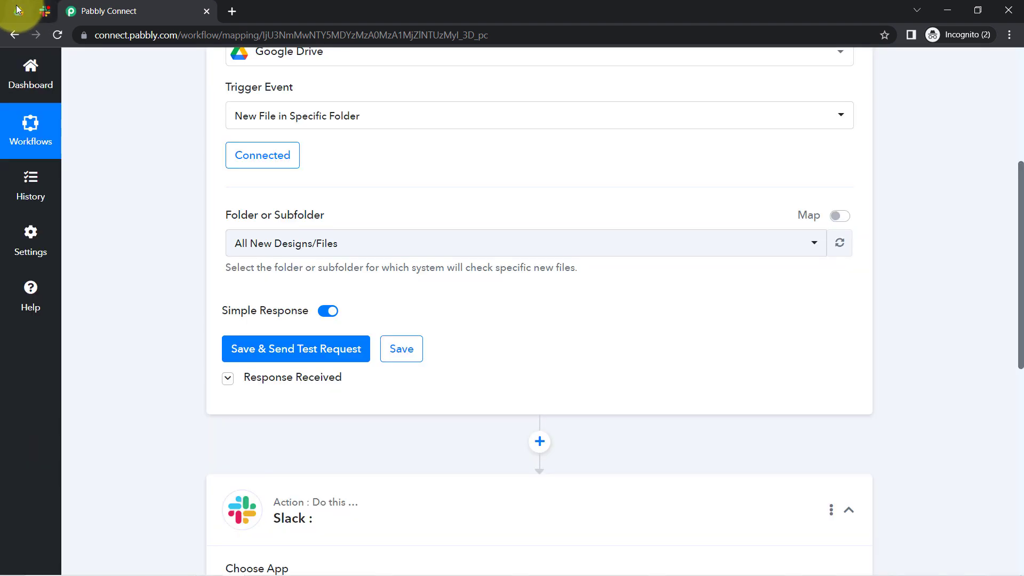
# Step: Compare the empty test response with the empty folder in Google Drive
pyautogui.click(18, 10)
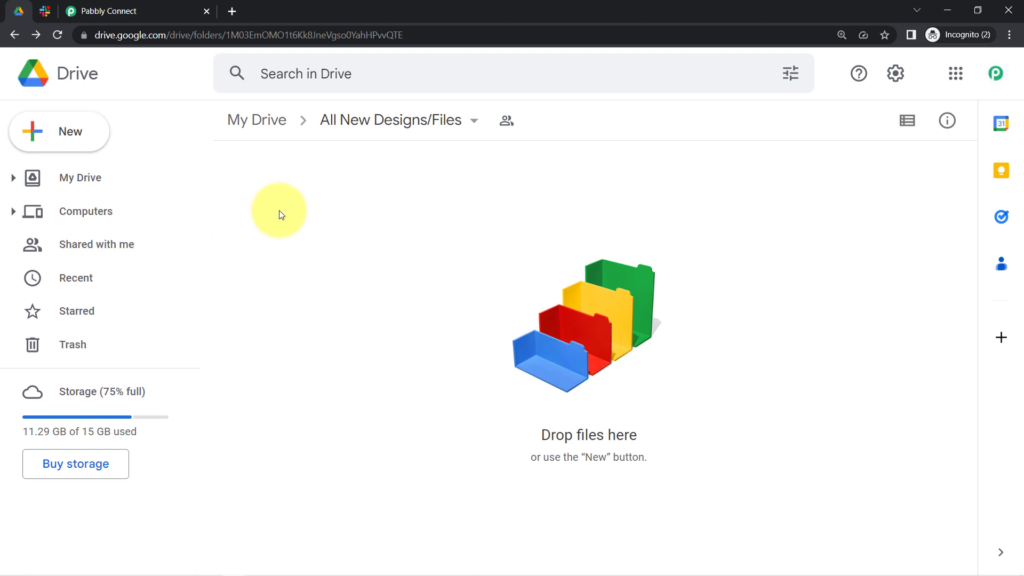
pyautogui.click(113, 10)
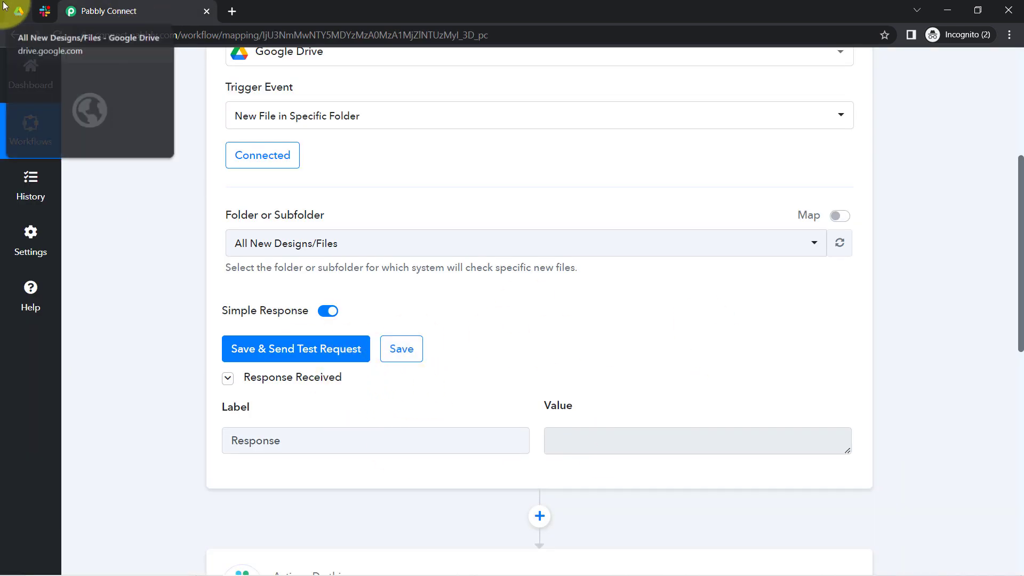
pyautogui.click(18, 11)
pyautogui.rightClick(398, 239)
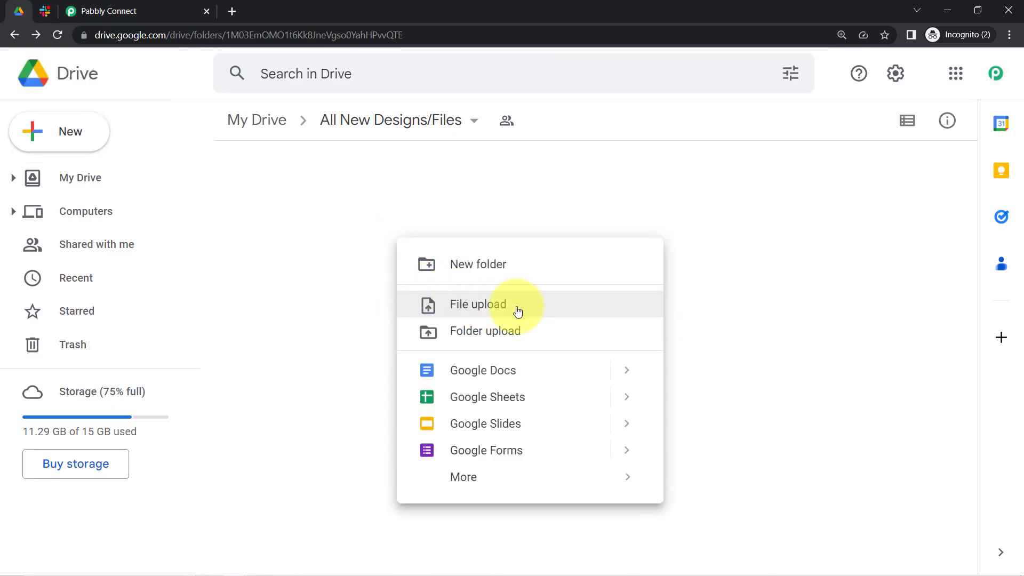
# Step: Upload bride-1486004_960_720 (1).jpg from Desktop > diagram into the Drive folder
pyautogui.click(486, 309)
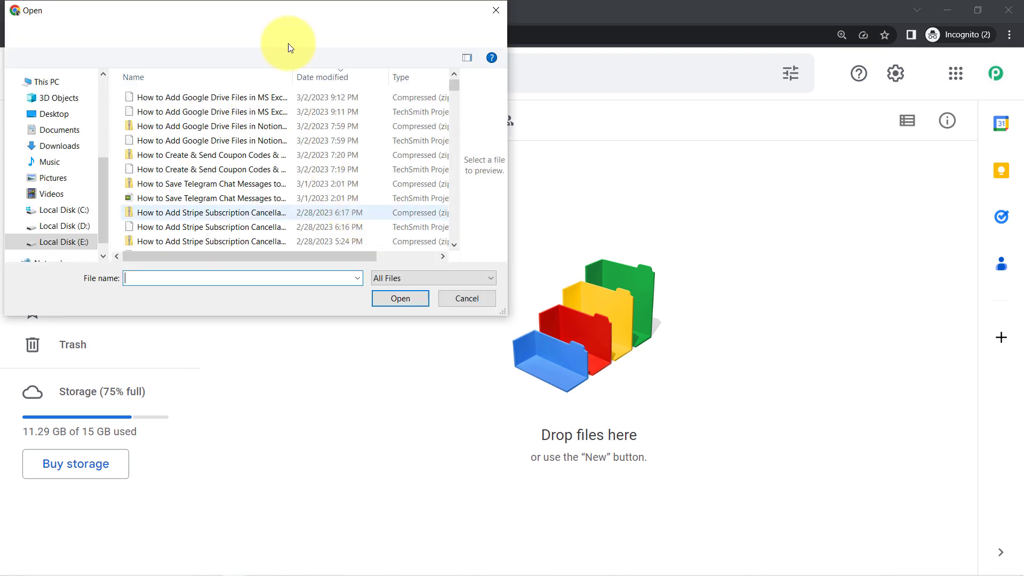
pyautogui.click(58, 117)
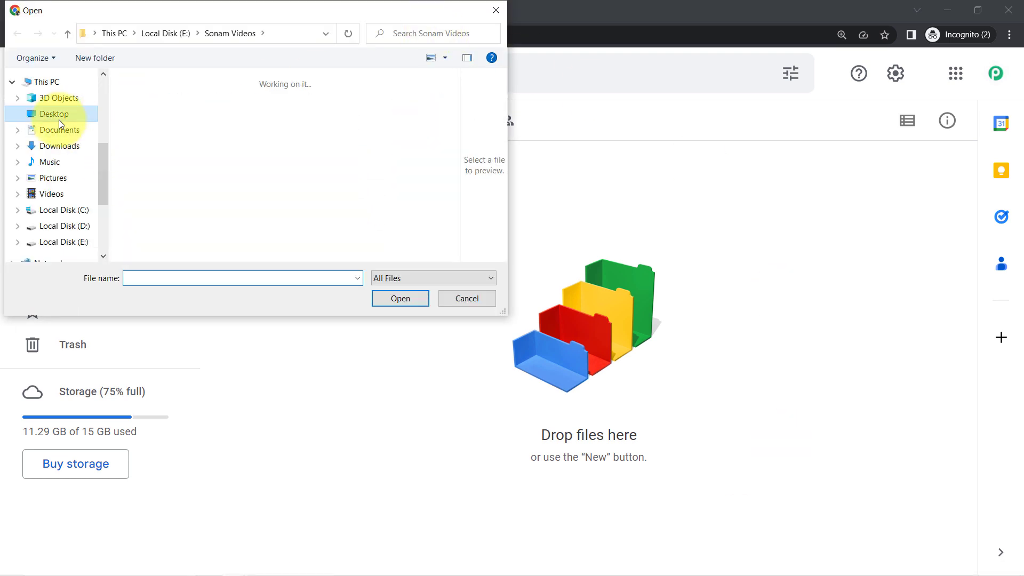
pyautogui.doubleClick(263, 171)
pyautogui.click(170, 197)
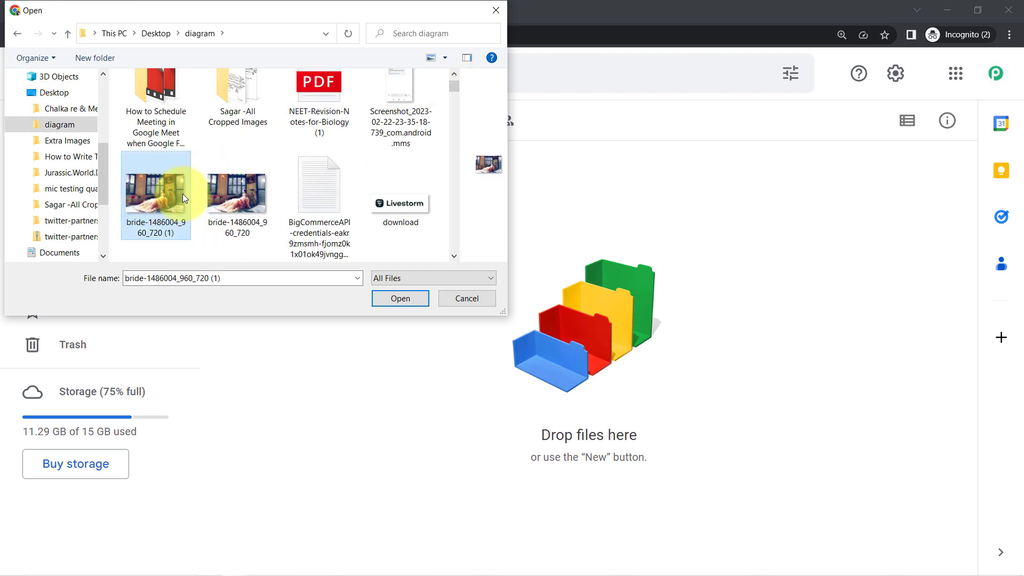
pyautogui.click(394, 298)
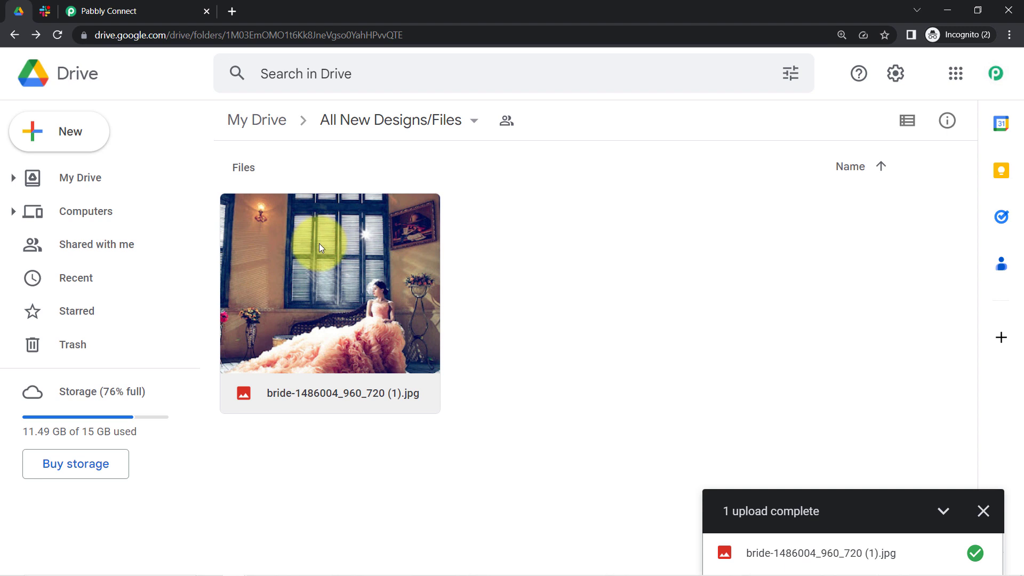
pyautogui.click(128, 8)
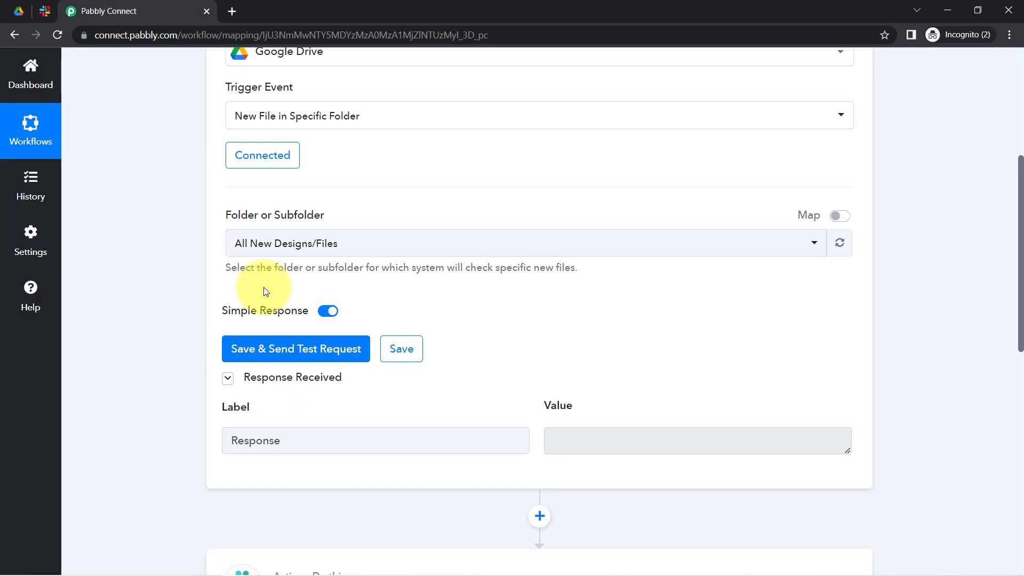
# Step: Resend the trigger test to get the uploaded file's details, including WebContentLink
pyautogui.click(267, 353)
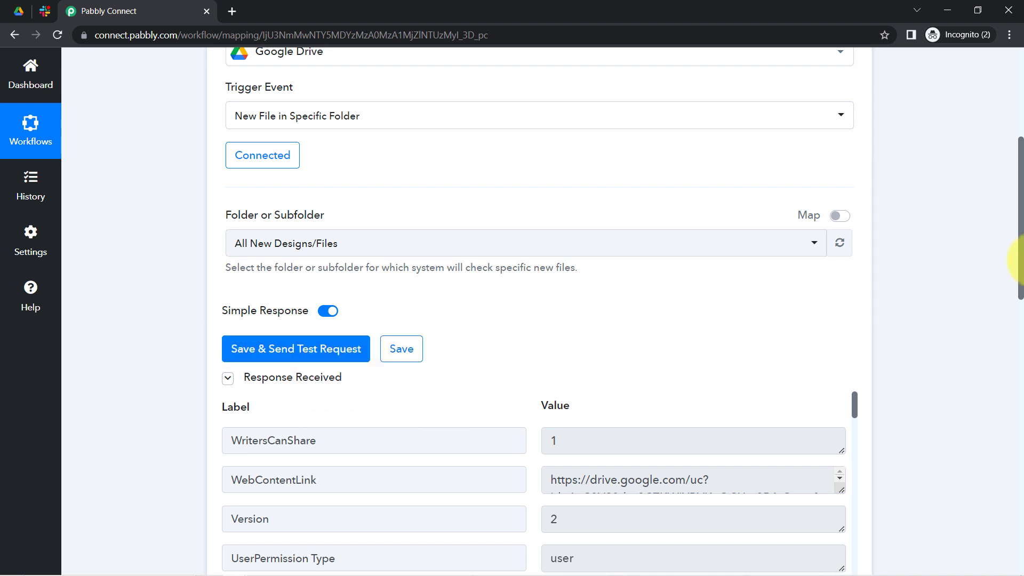
pyautogui.moveTo(1020, 224); pyautogui.dragTo(976, 316)
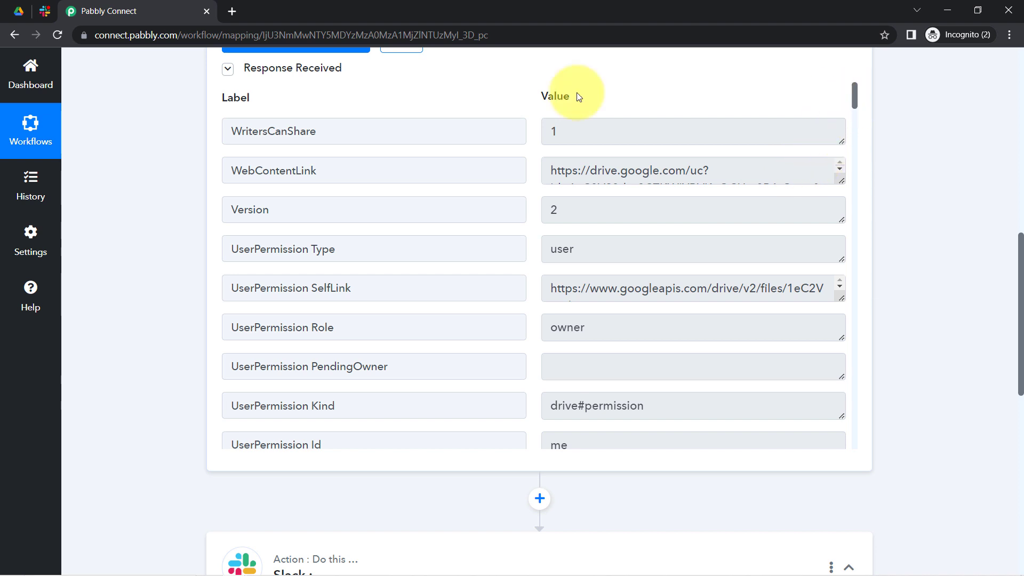
# Step: Verify the response Title matches the uploaded image's file name
pyautogui.click(20, 9)
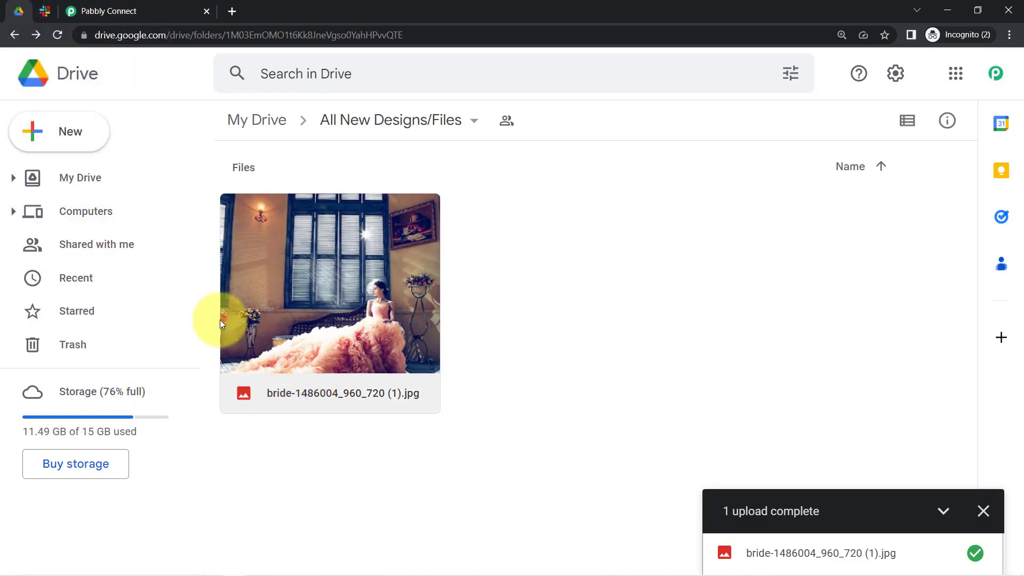
pyautogui.click(117, 10)
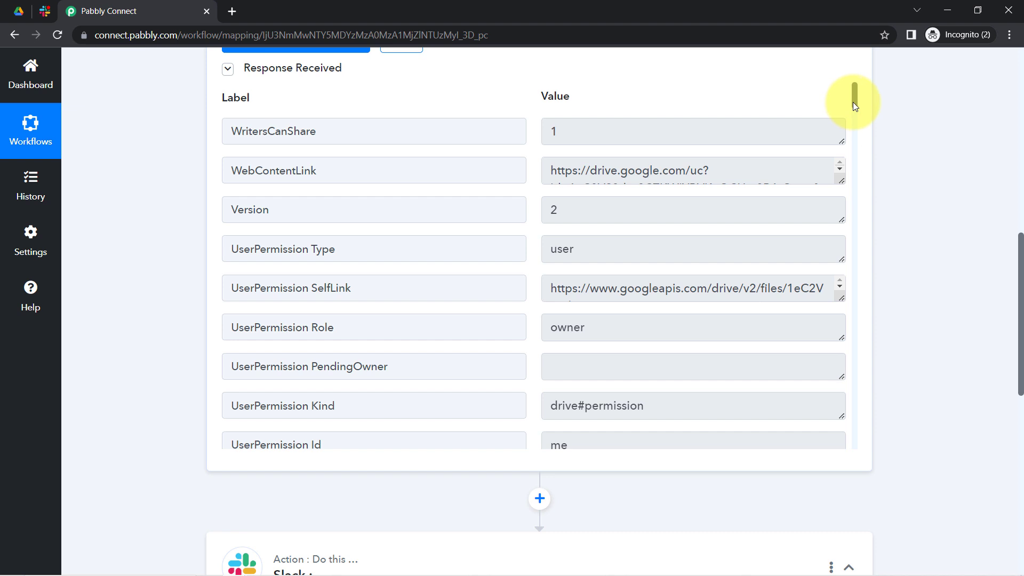
pyautogui.moveTo(855, 104); pyautogui.dragTo(856, 115)
pyautogui.moveTo(854, 120); pyautogui.dragTo(854, 125)
pyautogui.moveTo(583, 206); pyautogui.dragTo(540, 211)
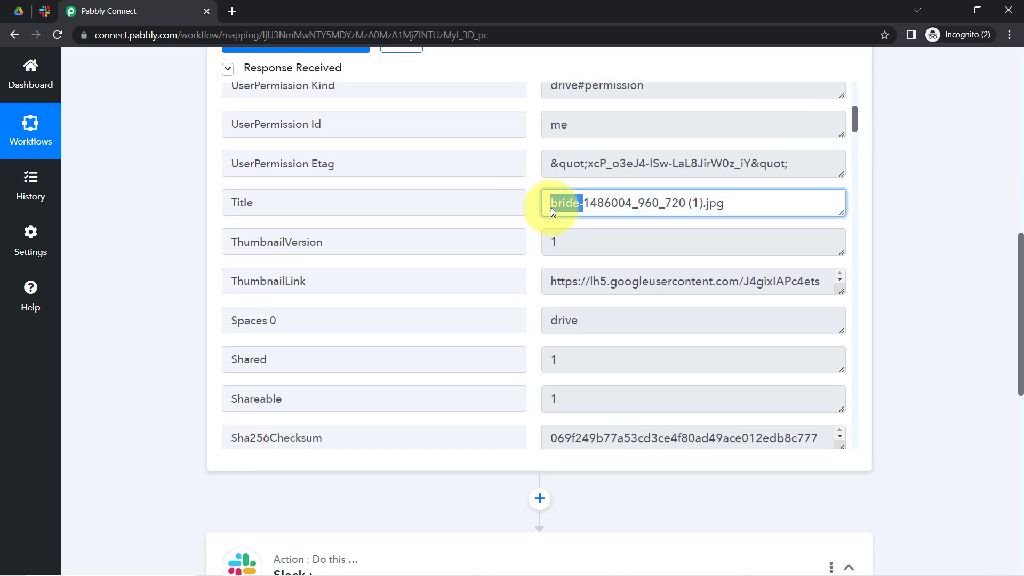
pyautogui.moveTo(854, 115); pyautogui.dragTo(853, 71)
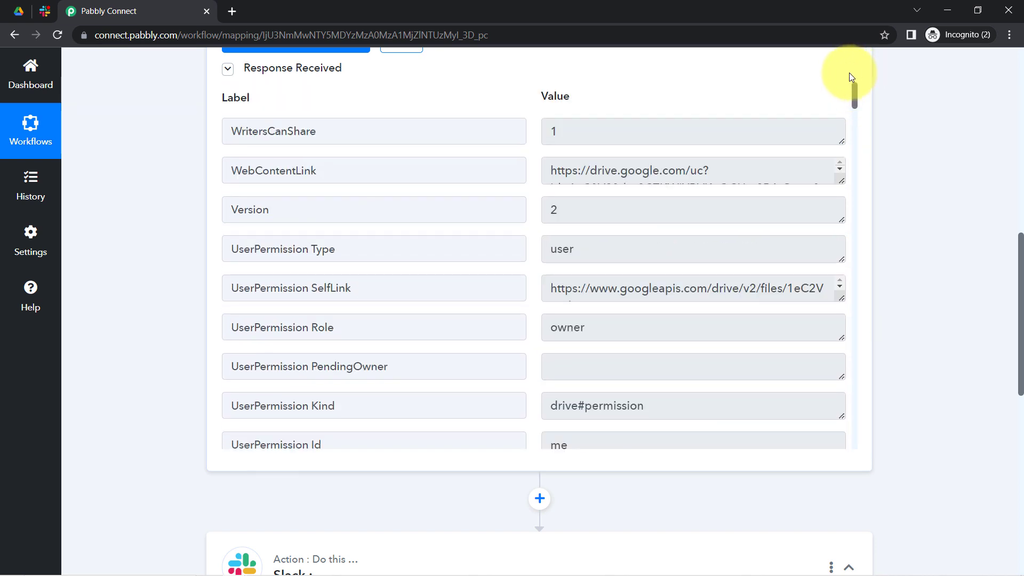
pyautogui.moveTo(240, 171); pyautogui.dragTo(297, 171)
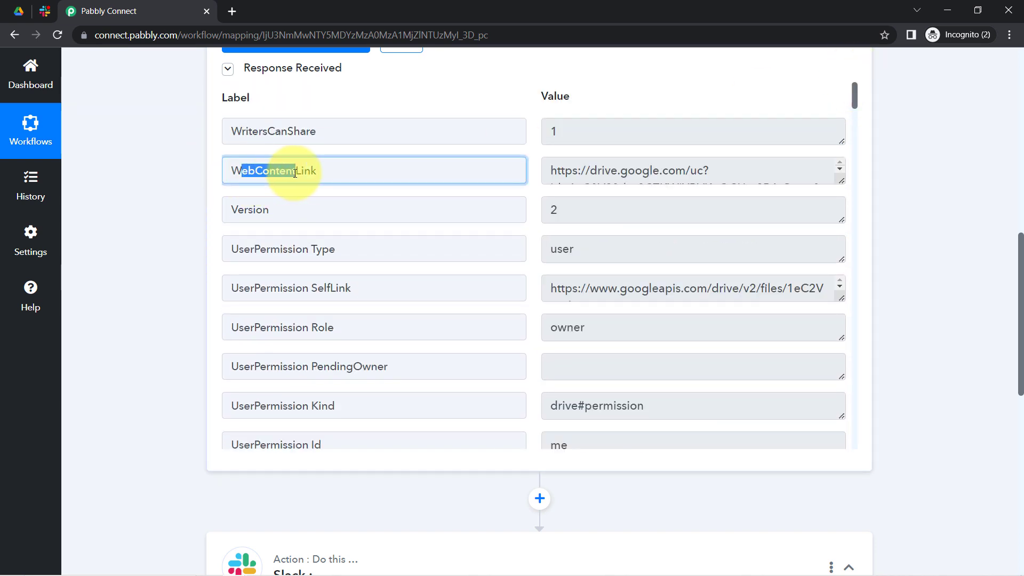
# Step: Open the copied WebContentLink in a new tab and confirm it downloads the JPEG
pyautogui.doubleClick(630, 170)
pyautogui.tripleClick(630, 171)
pyautogui.hotkey('ctrl', 'c')
pyautogui.hotkey('ctrl', 't')
pyautogui.hotkey('ctrl', 'v')
pyautogui.press('Return')
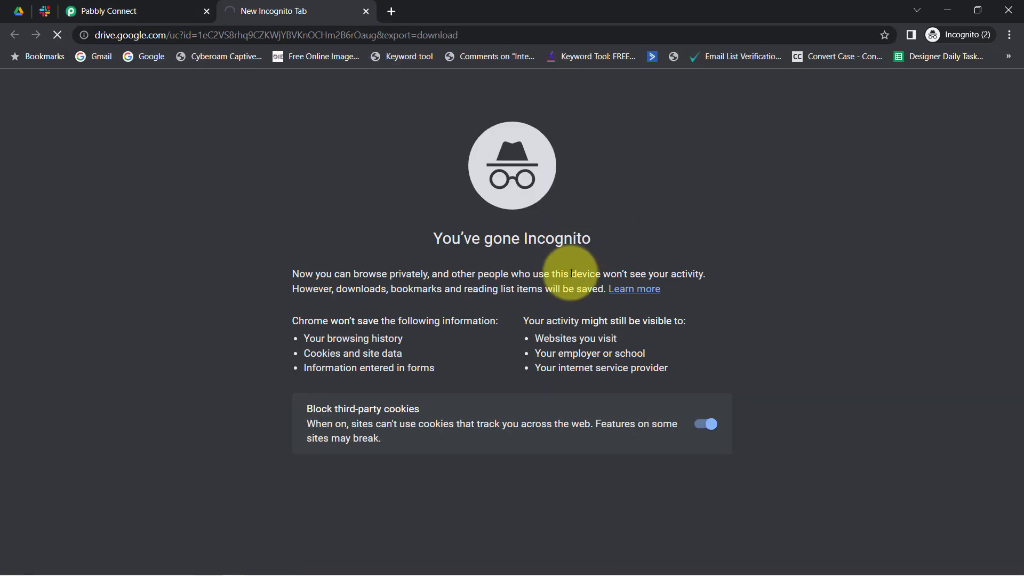
pyautogui.click(388, 299)
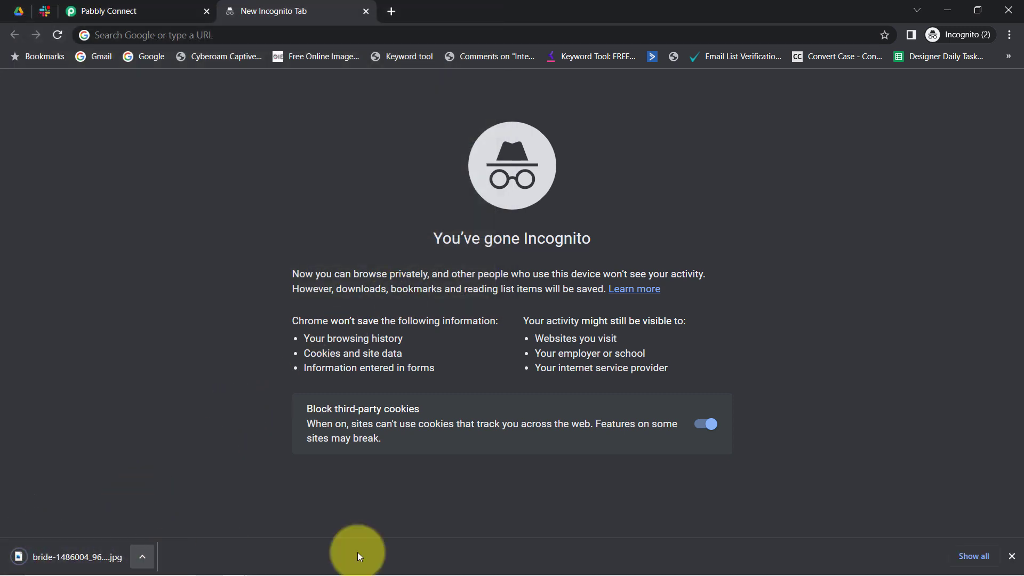
pyautogui.click(1012, 556)
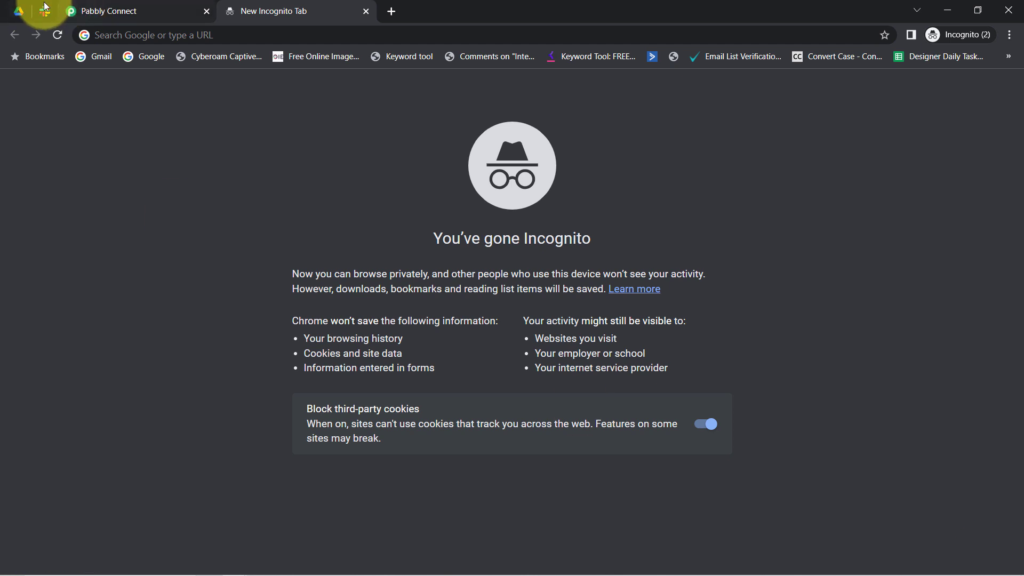
pyautogui.click(18, 11)
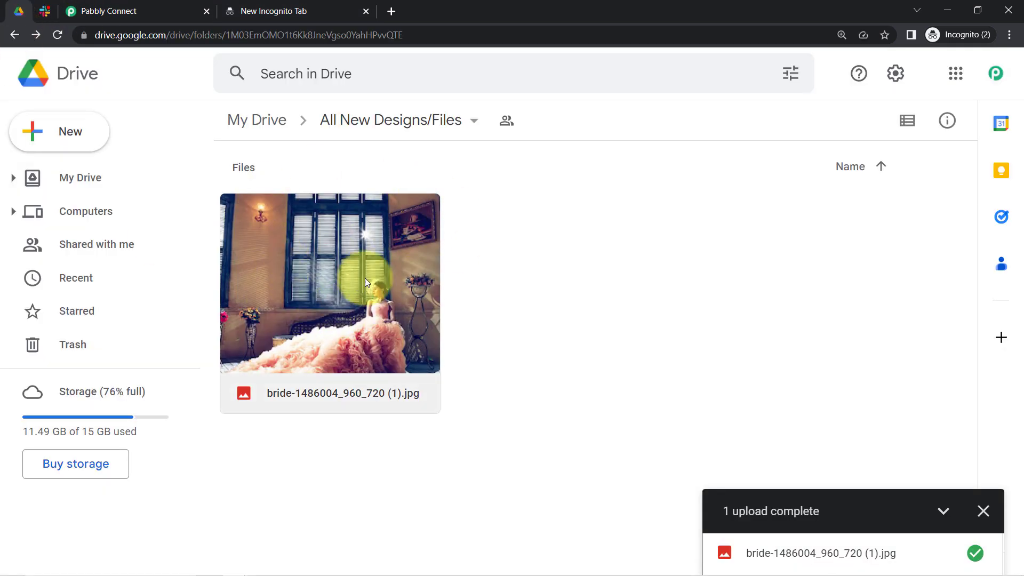
pyautogui.click(109, 10)
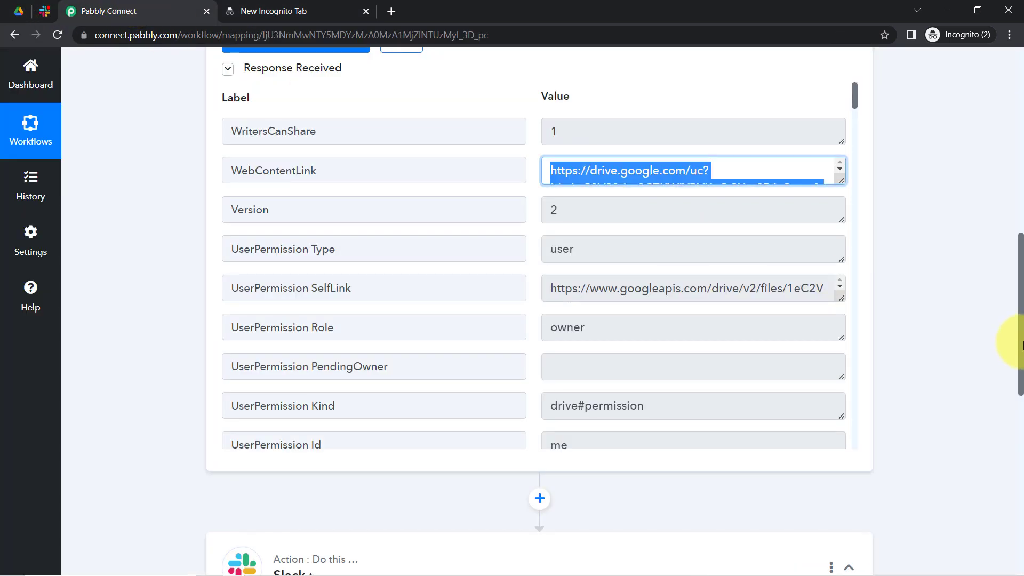
pyautogui.scroll(9, 1013, 266)
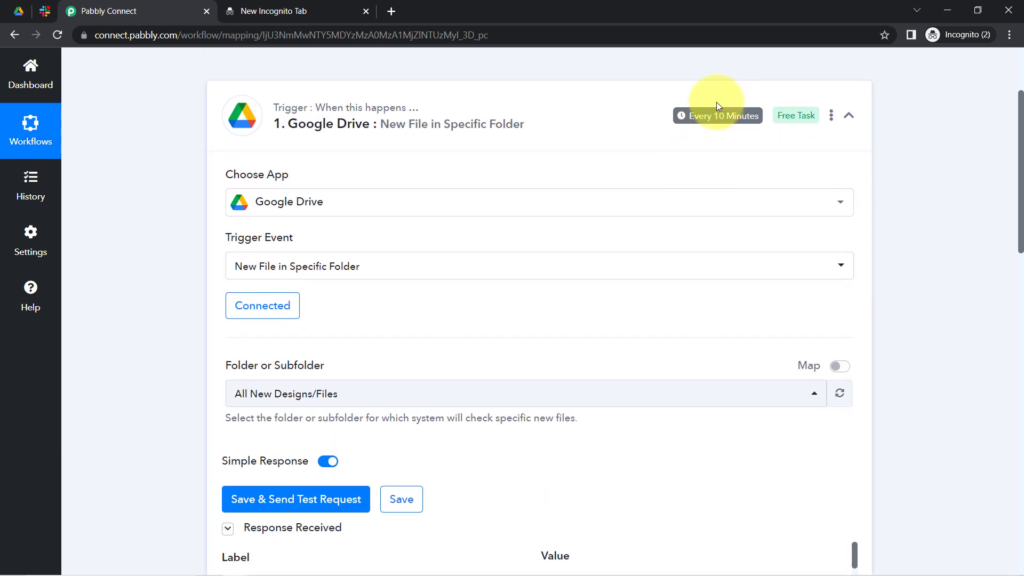
pyautogui.moveTo(715, 121)
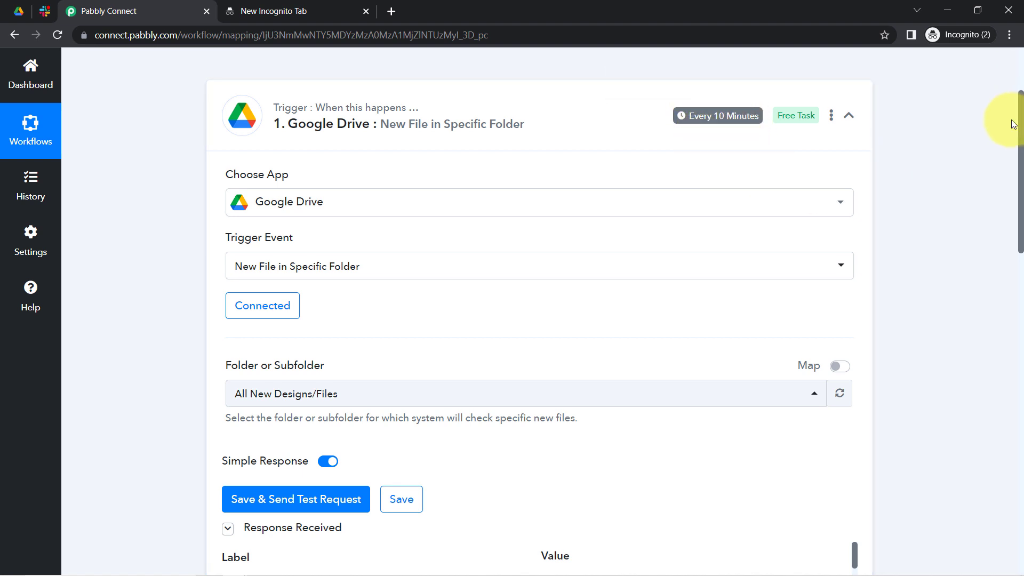
pyautogui.moveTo(1021, 125); pyautogui.dragTo(1005, 222)
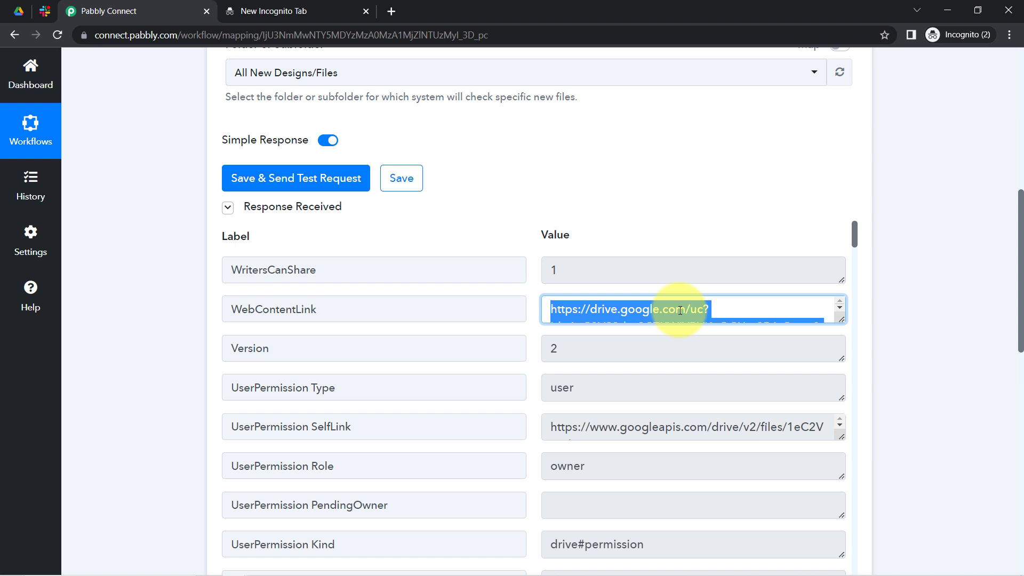
# Step: Share the All New Designs/Files folder as Viewer for anyone with the link
pyautogui.click(19, 10)
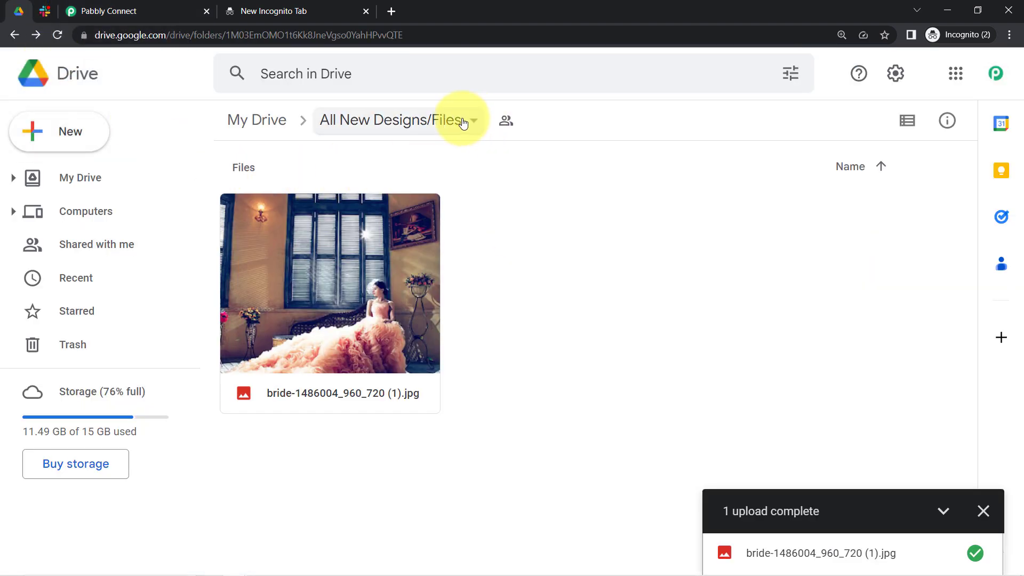
pyautogui.click(430, 125)
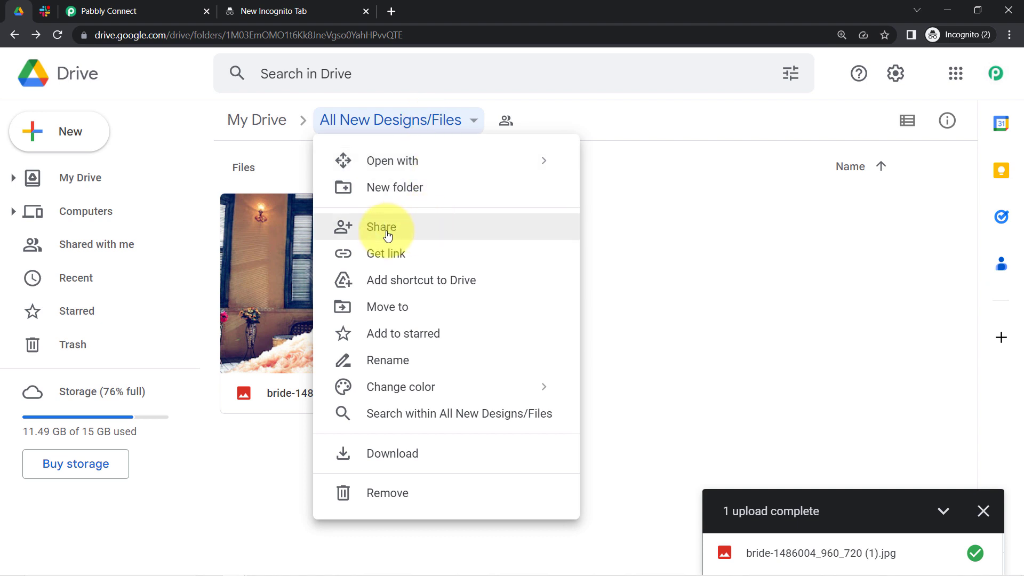
pyautogui.click(384, 228)
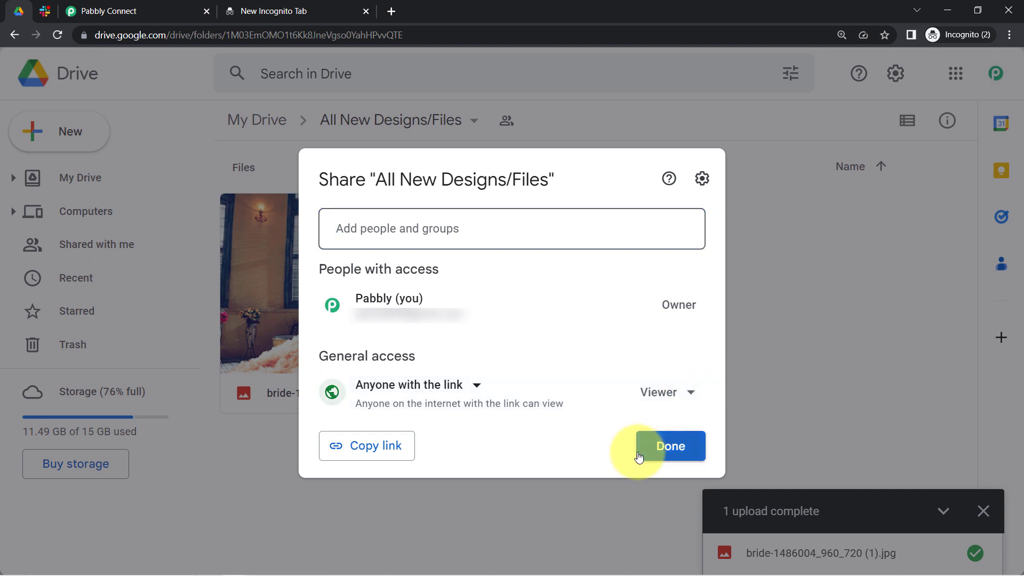
pyautogui.click(646, 450)
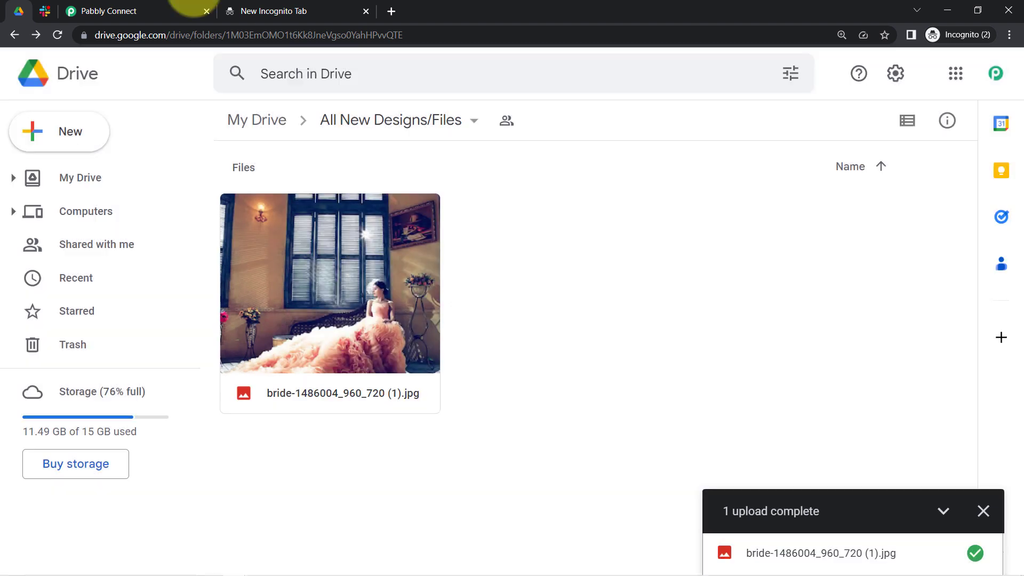
pyautogui.click(144, 5)
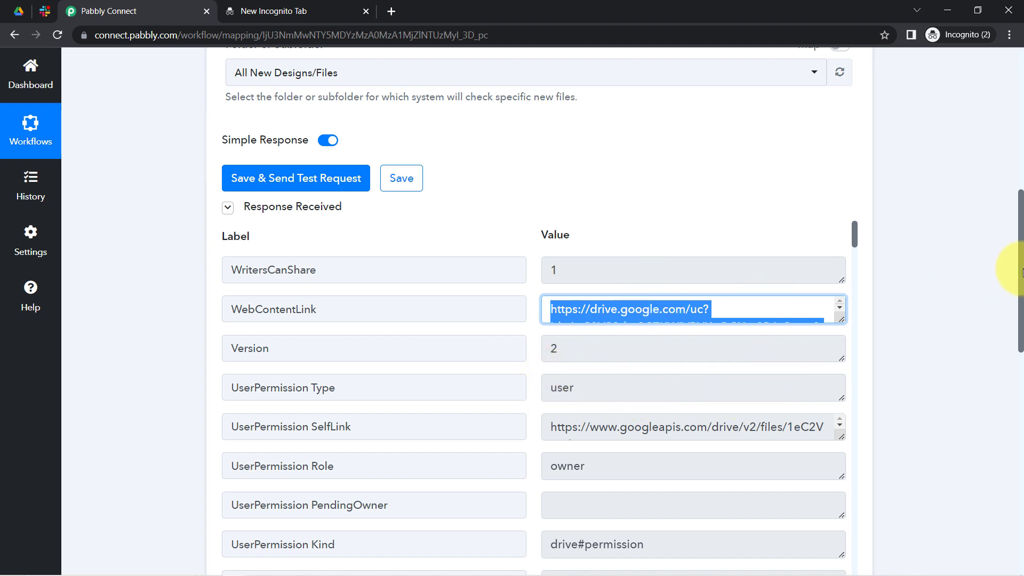
# Step: Set the Slack action event to Send Channel Message and open the Slack account connection
pyautogui.moveTo(1021, 272); pyautogui.dragTo(990, 426)
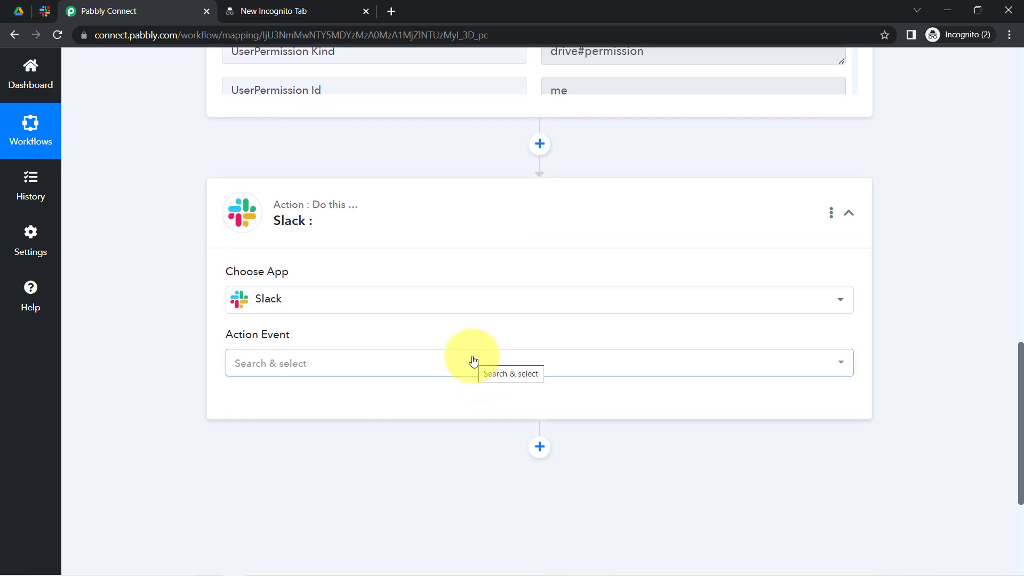
pyautogui.click(266, 363)
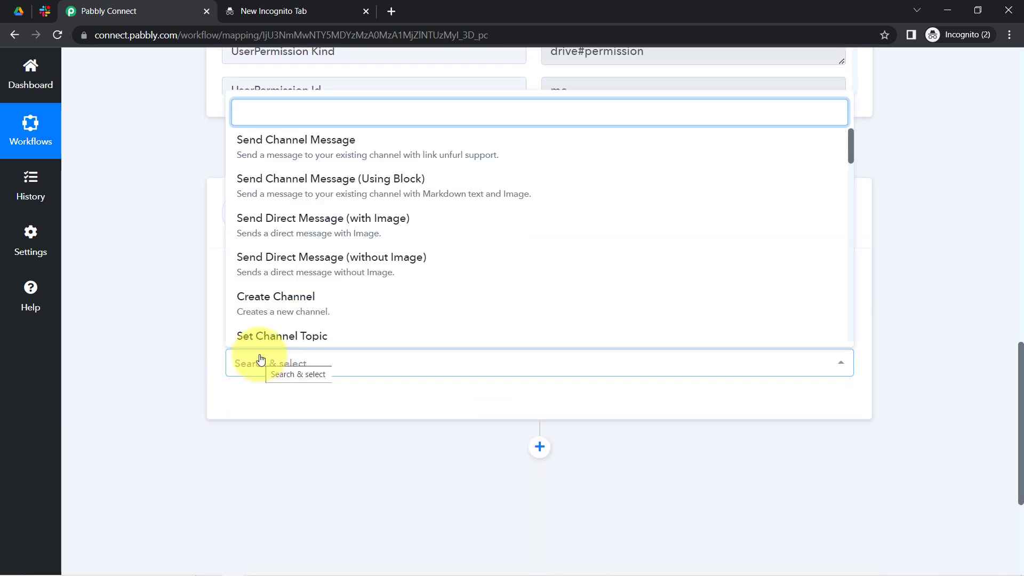
pyautogui.click(304, 149)
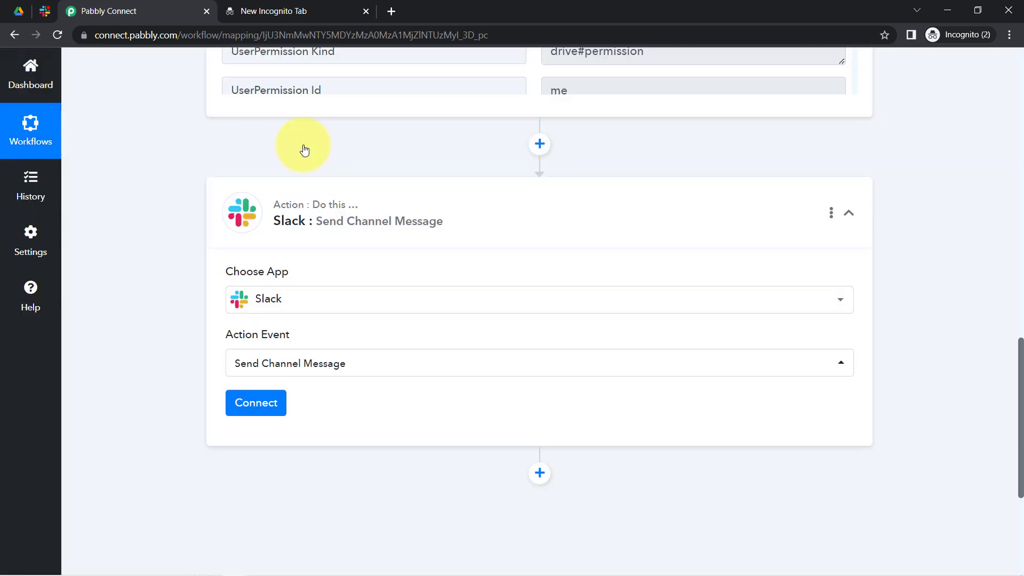
pyautogui.click(251, 405)
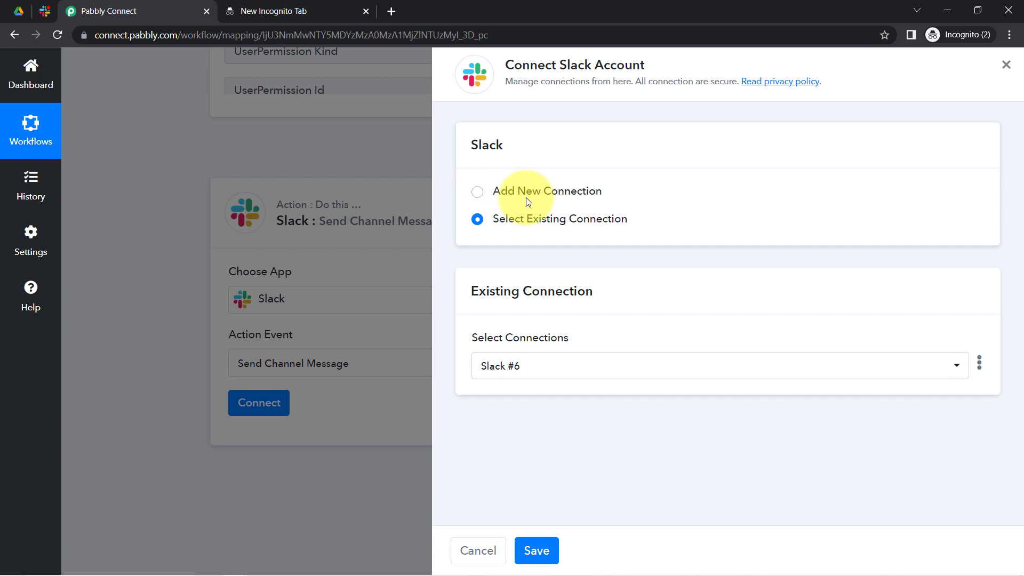
# Step: Add a new Slack connection with the Token Type set to user
pyautogui.click(521, 192)
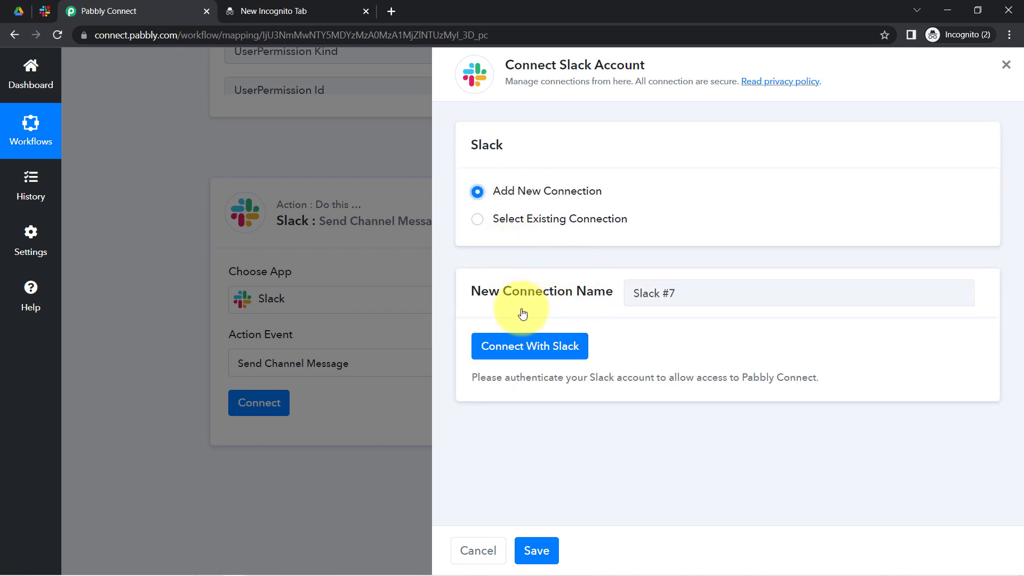
pyautogui.click(513, 349)
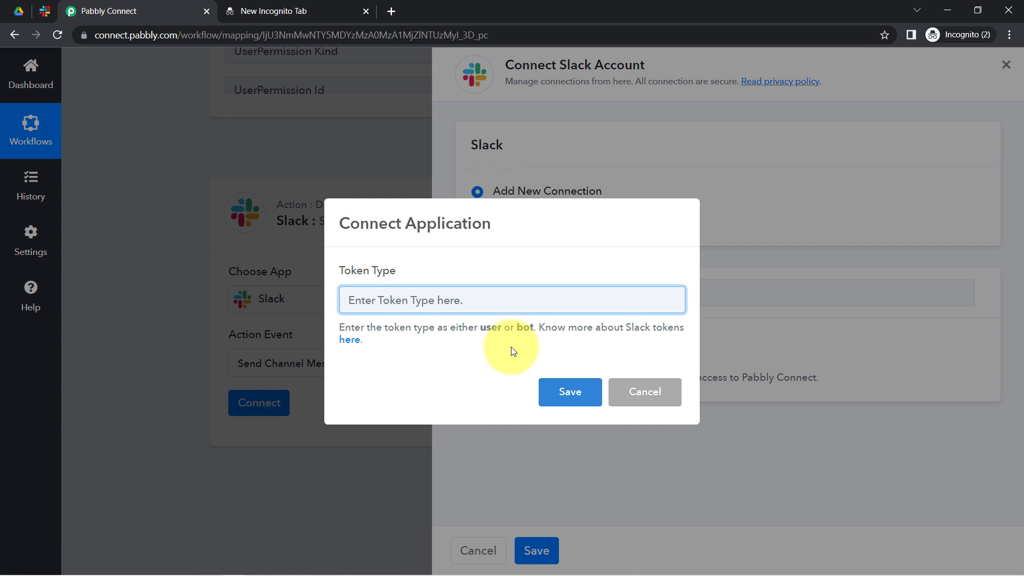
pyautogui.moveTo(481, 329); pyautogui.dragTo(497, 329)
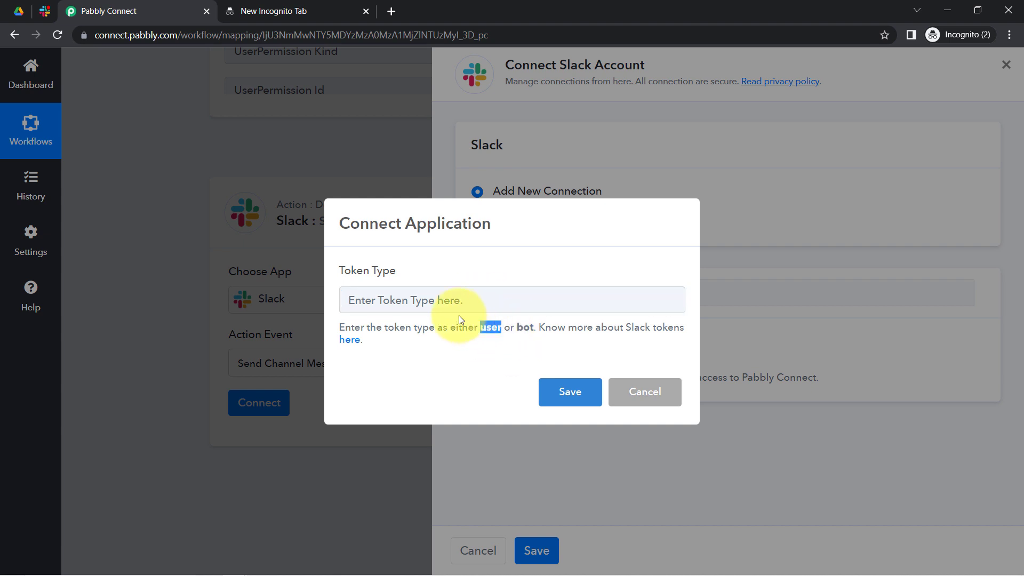
pyautogui.click(389, 300)
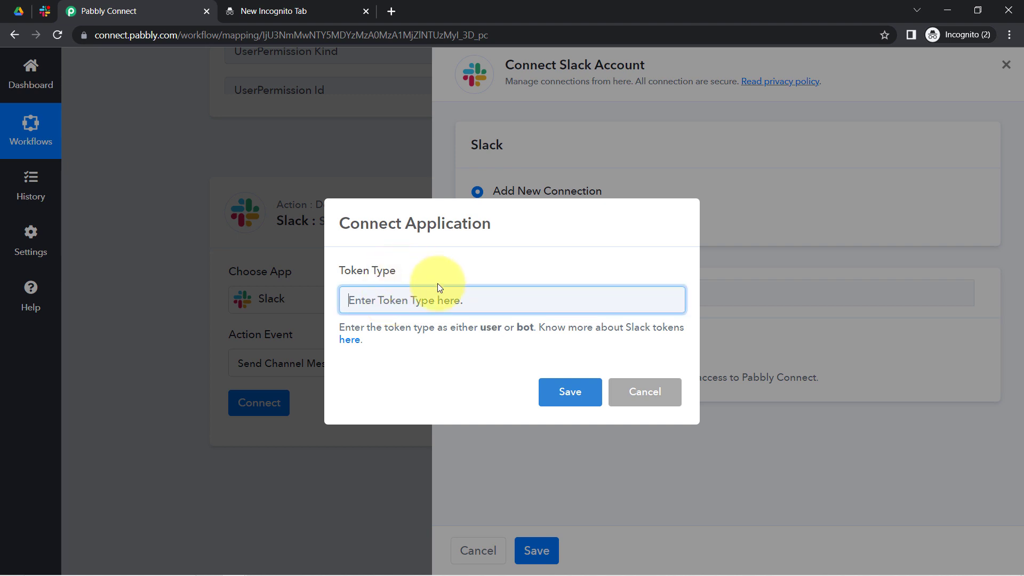
pyautogui.hotkey('ctrl', 'v')
# Step: Open the Slack tokens help article in a new tab
pyautogui.doubleClick(488, 326)
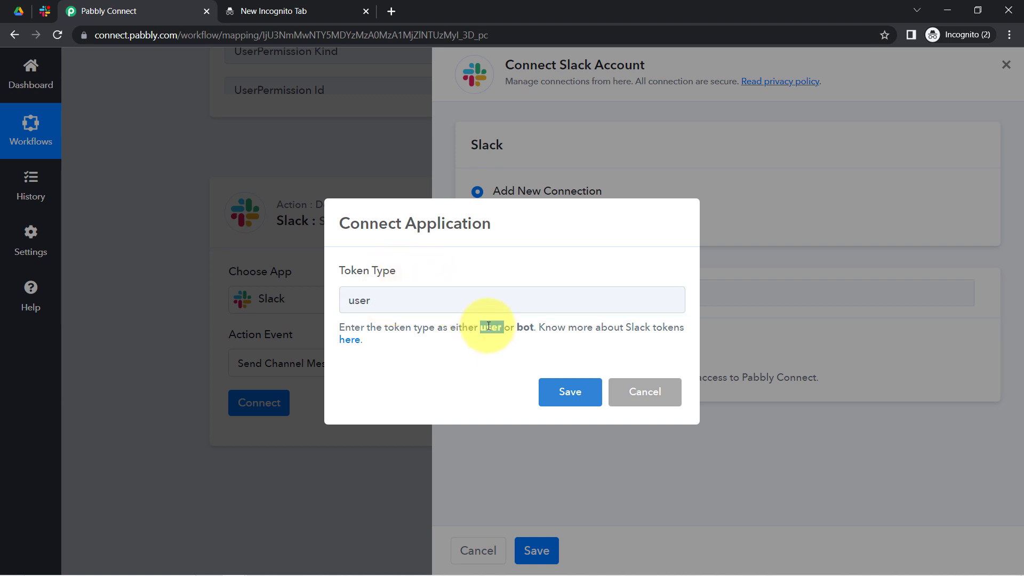
pyautogui.rightClick(364, 345)
pyautogui.click(364, 351)
pyautogui.click(285, 6)
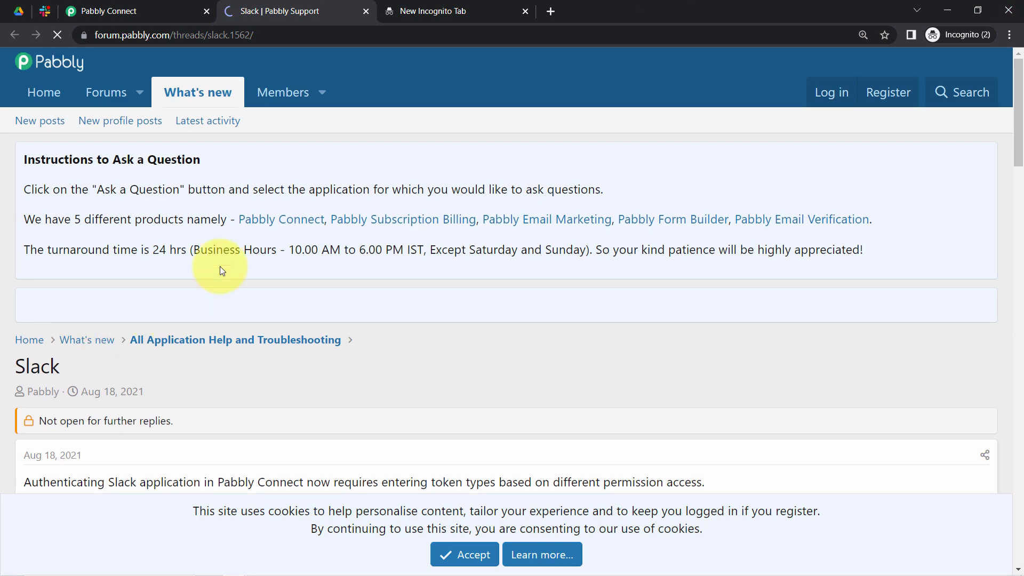
# Step: Read the forum post's user and bot token permission lists, then return to Pabbly Connect
pyautogui.moveTo(1019, 113); pyautogui.dragTo(1007, 277)
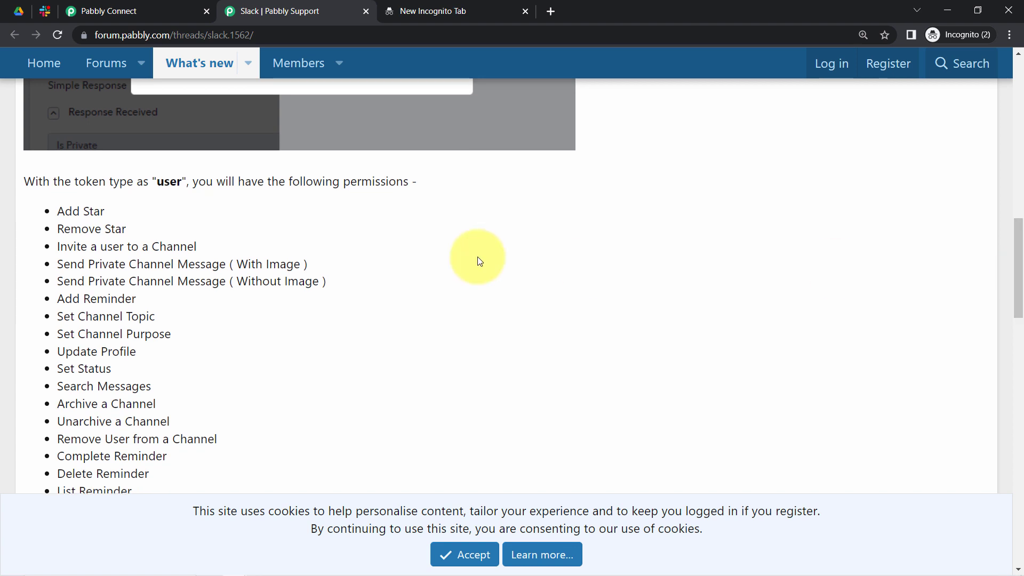
pyautogui.doubleClick(165, 183)
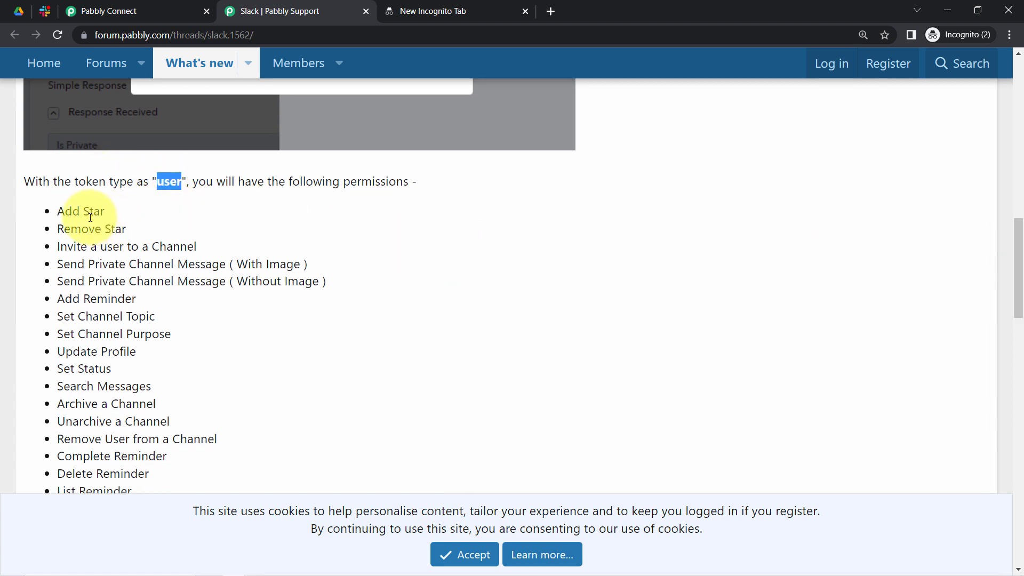
pyautogui.moveTo(77, 212); pyautogui.dragTo(113, 456)
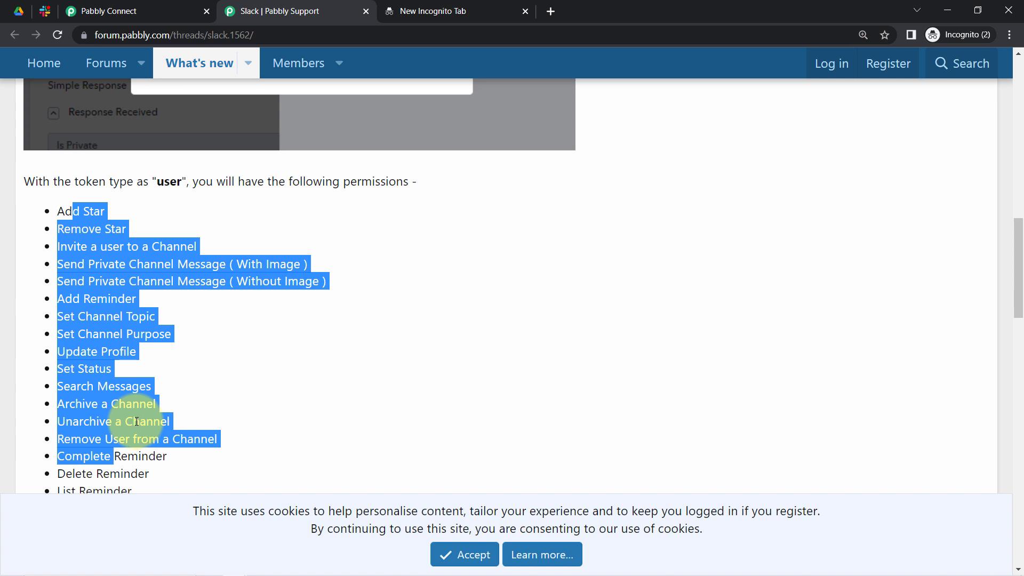
pyautogui.click(331, 341)
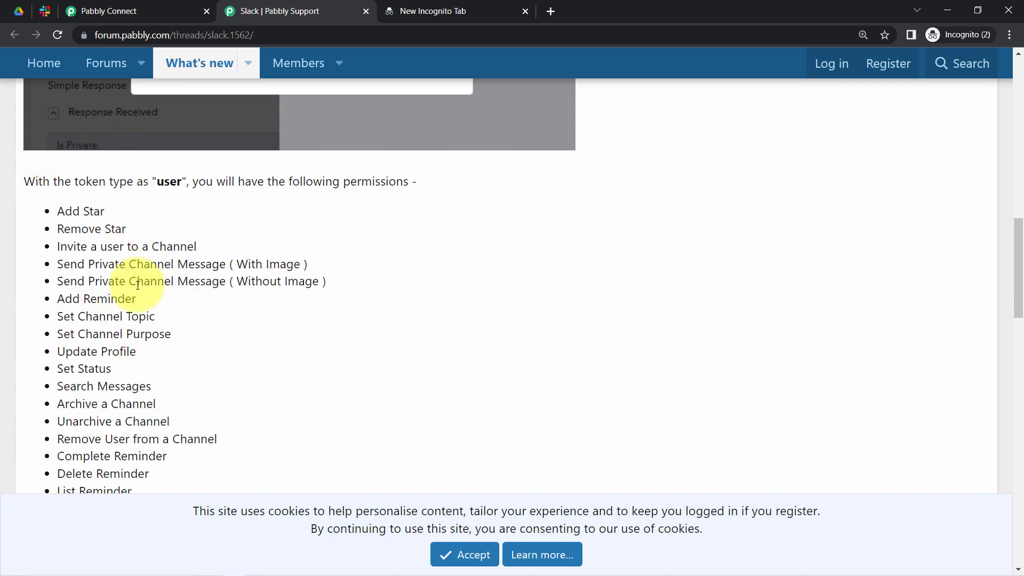
pyautogui.scroll(-2, 95, 389)
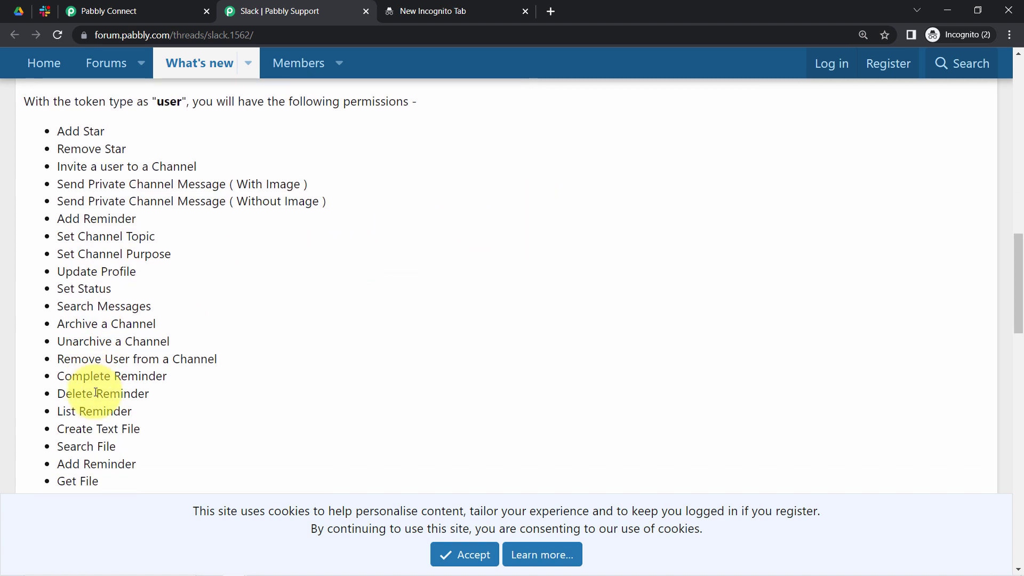
pyautogui.scroll(-3, 119, 196)
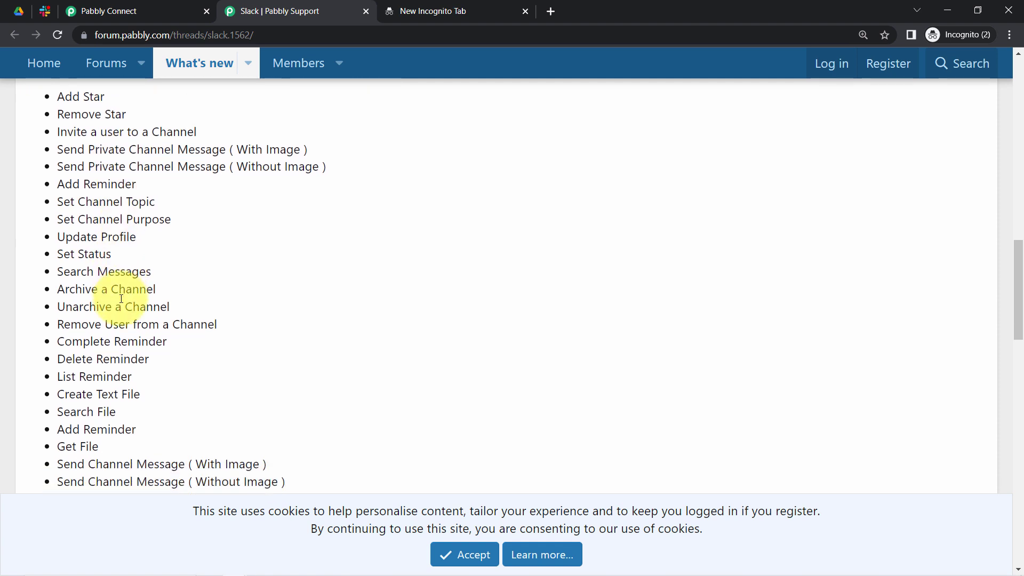
pyautogui.moveTo(58, 366); pyautogui.dragTo(155, 363)
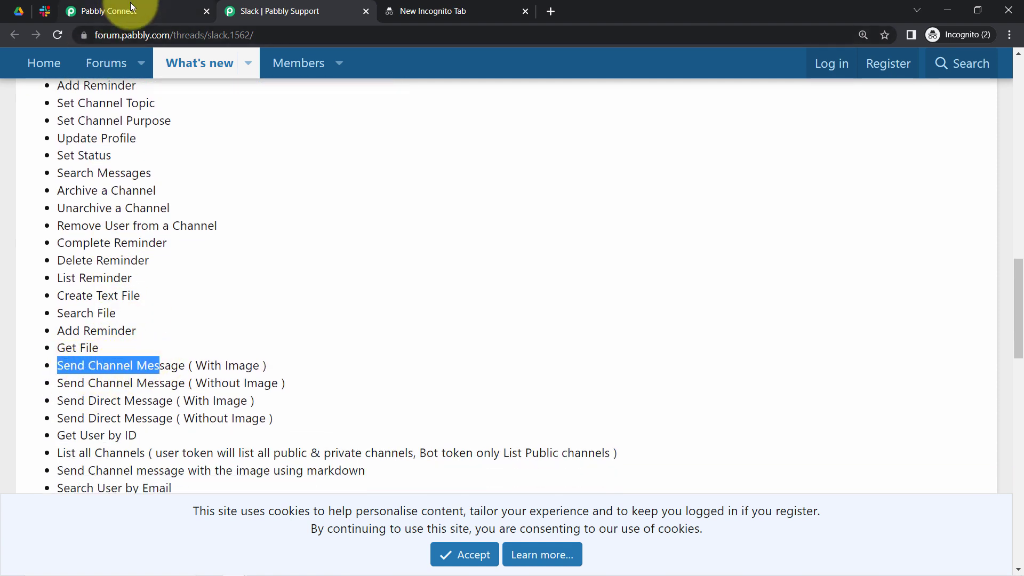
pyautogui.moveTo(1013, 274); pyautogui.dragTo(1005, 354)
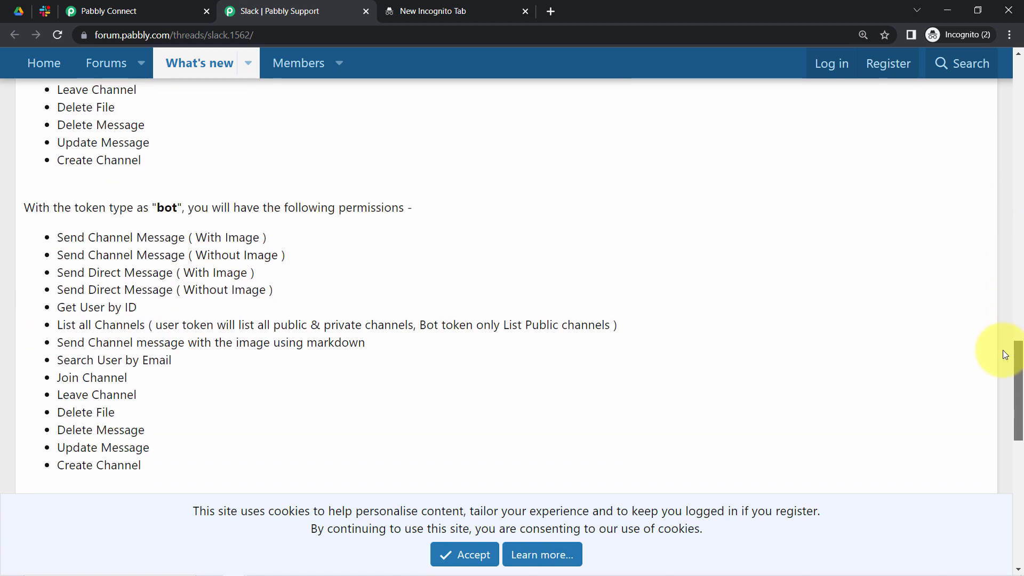
pyautogui.click(104, 10)
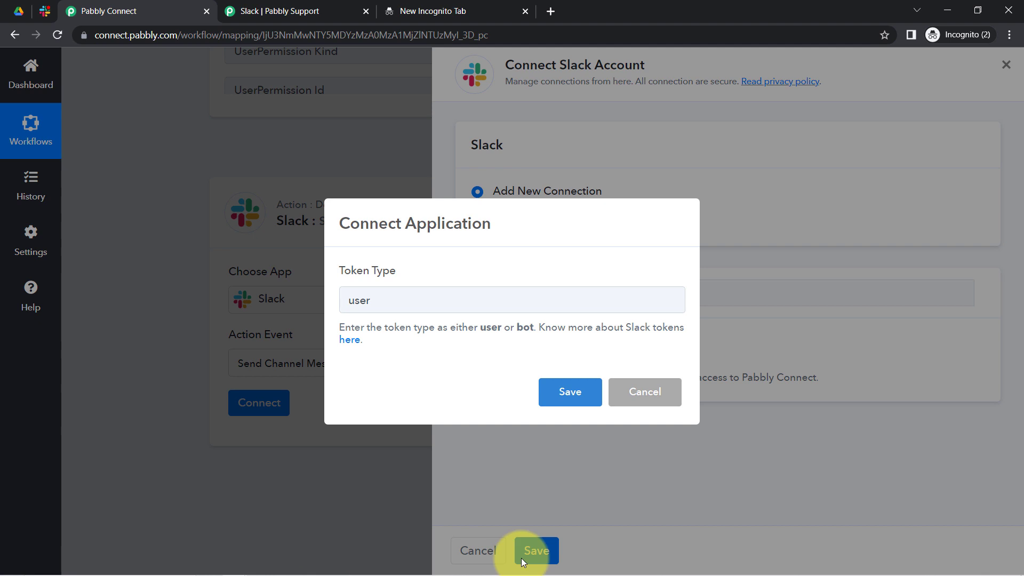
# Step: Save the user token type and allow Pabbly Connect access to the Slack workspace
pyautogui.click(558, 394)
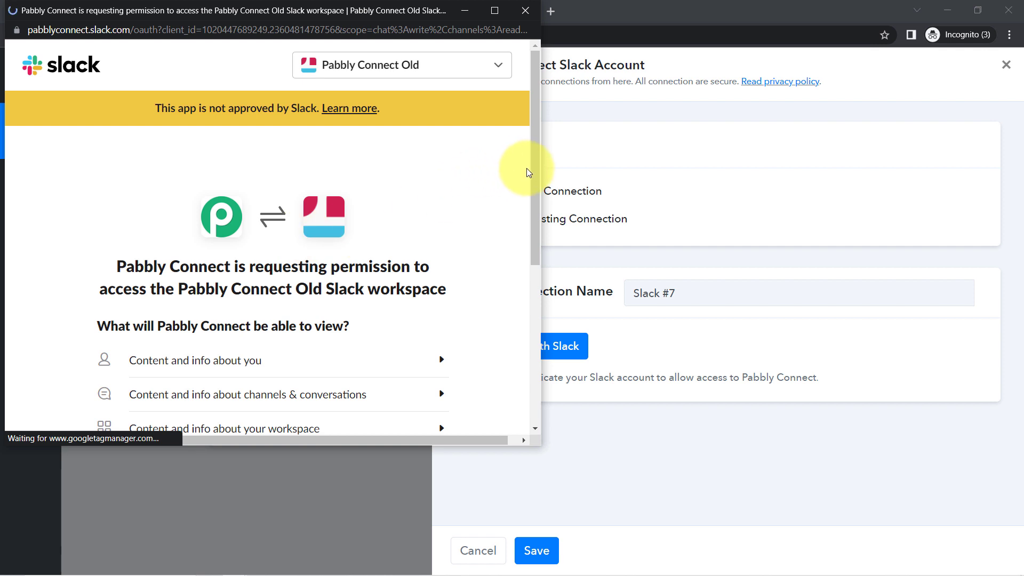
pyautogui.moveTo(536, 175); pyautogui.dragTo(514, 347)
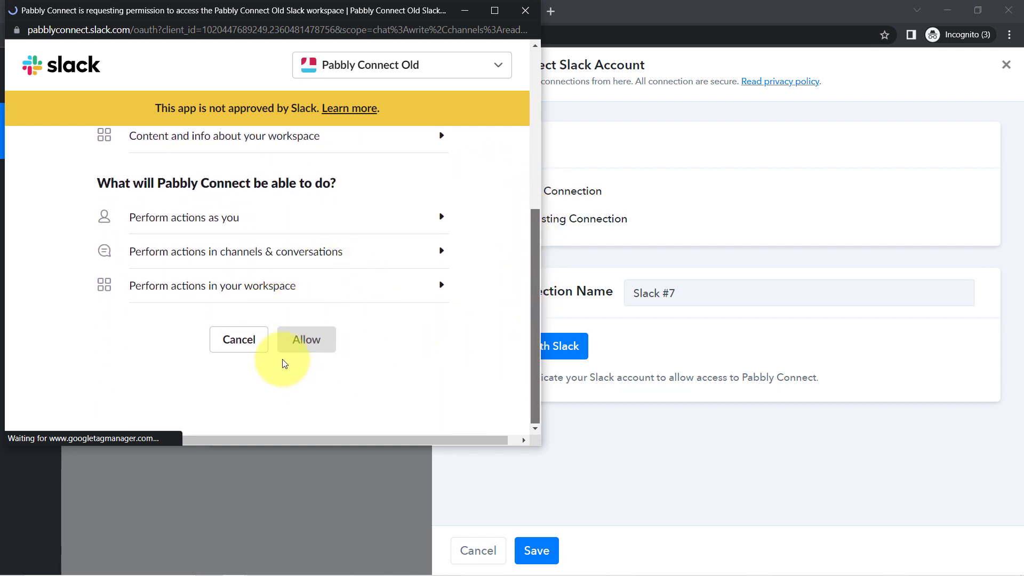
pyautogui.click(319, 341)
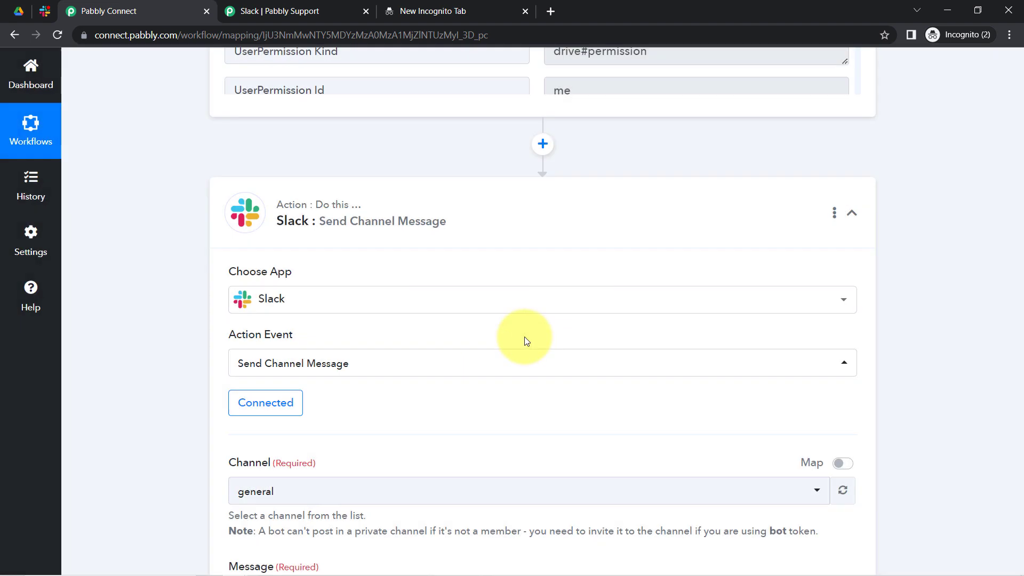
# Step: Choose designing-team as the Slack channel after checking its name and closing the forum tab
pyautogui.moveTo(1019, 279); pyautogui.dragTo(1012, 331)
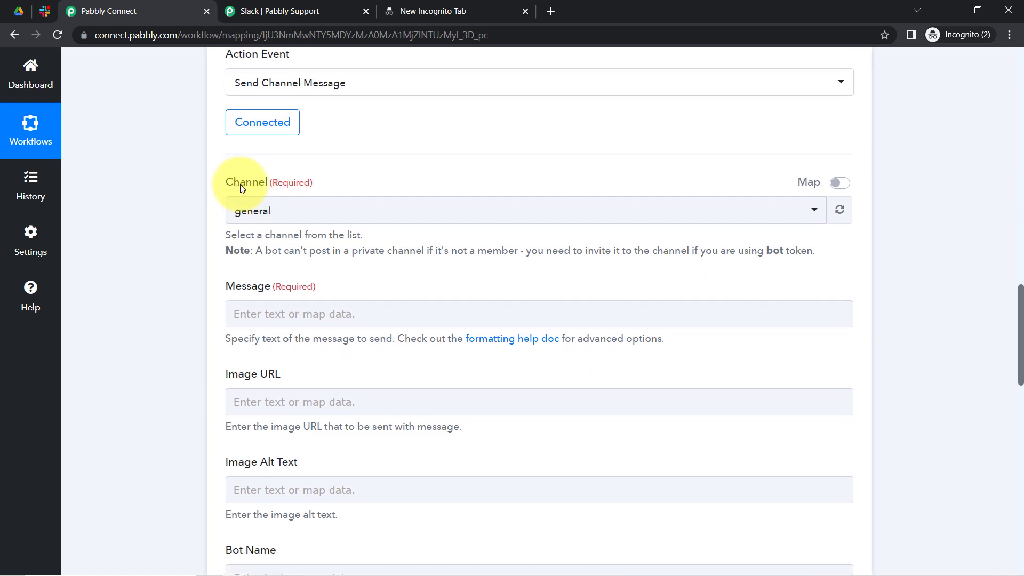
pyautogui.click(257, 210)
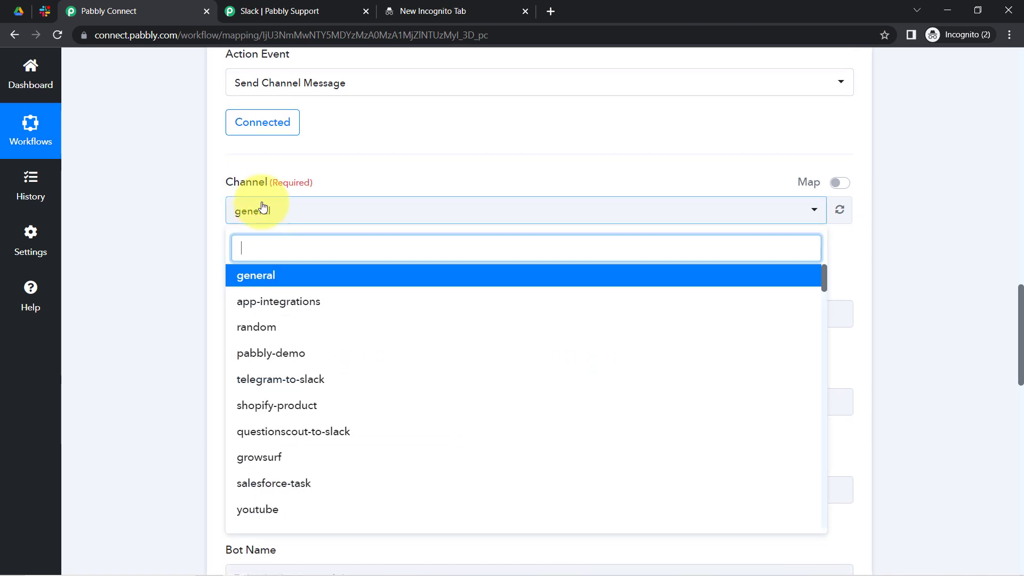
pyautogui.click(45, 11)
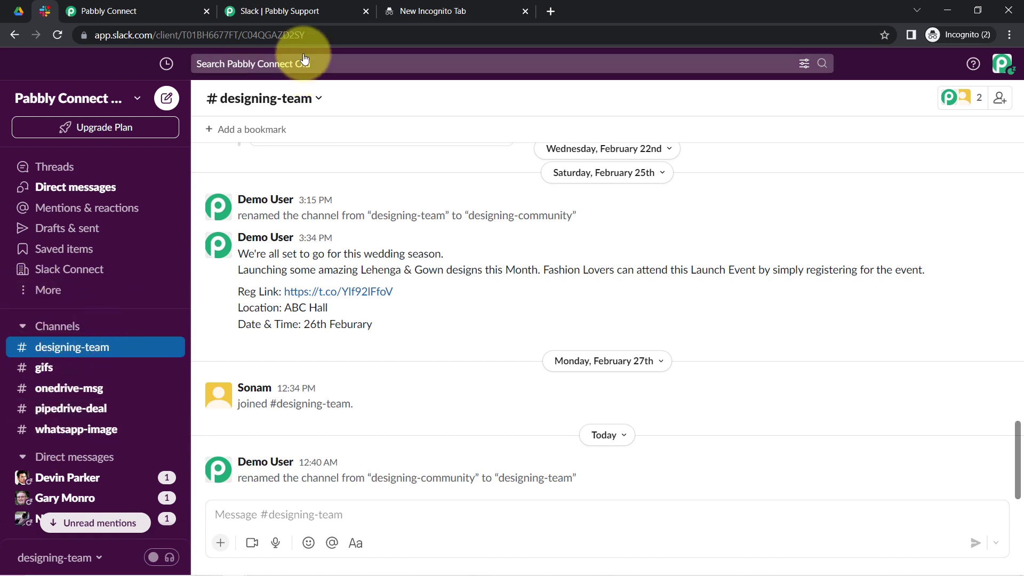
pyautogui.click(331, 3)
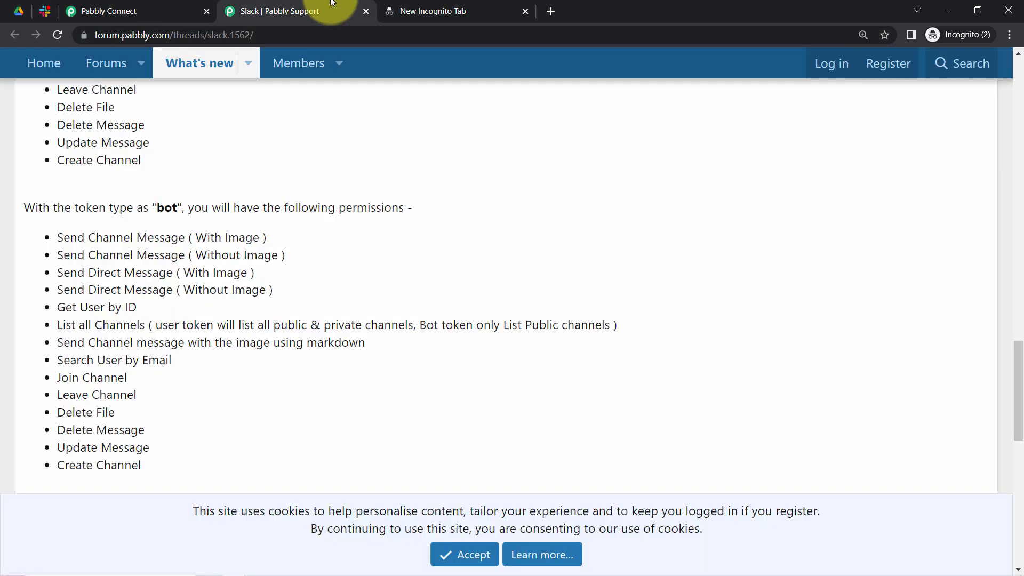
pyautogui.click(365, 11)
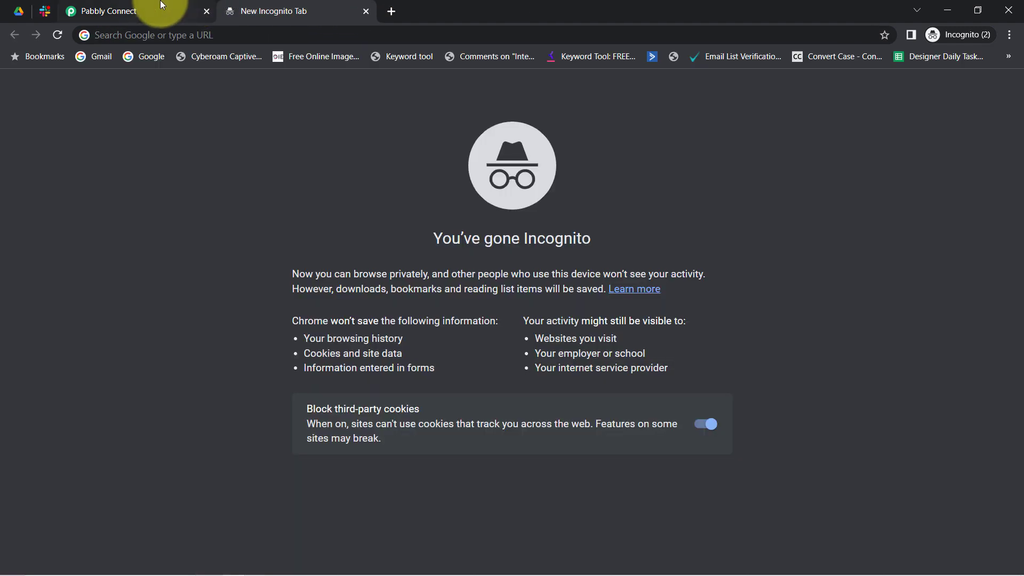
pyautogui.click(160, 10)
pyautogui.write('des')
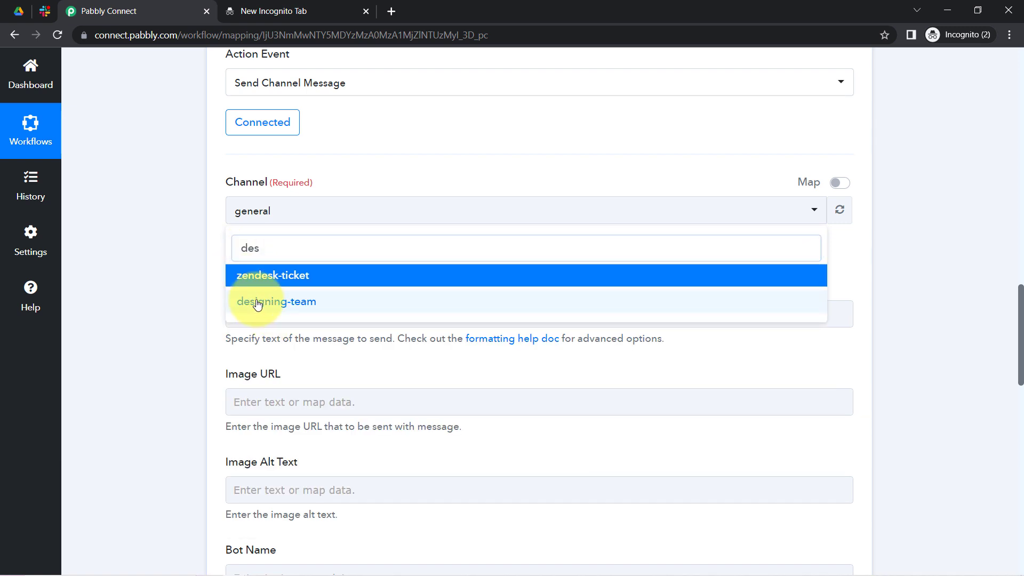
pyautogui.click(258, 302)
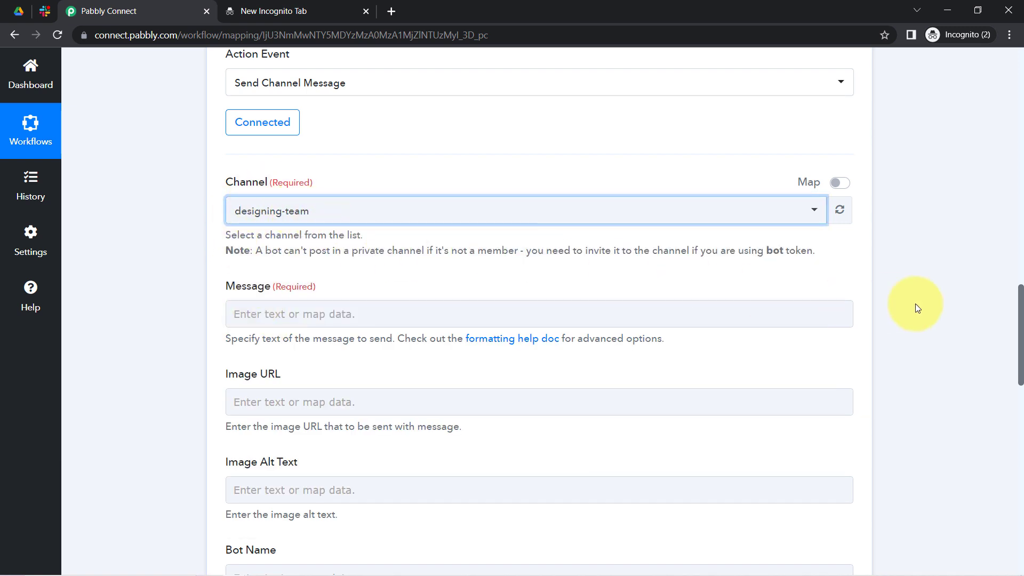
# Step: Focus the Message field and bring up the Notepad draft of the team message
pyautogui.moveTo(1021, 328)
pyautogui.mouseDown()
pyautogui.moveTo(1020, 358)
pyautogui.moveTo(1018, 346)
pyautogui.mouseUp()
pyautogui.click(284, 300)
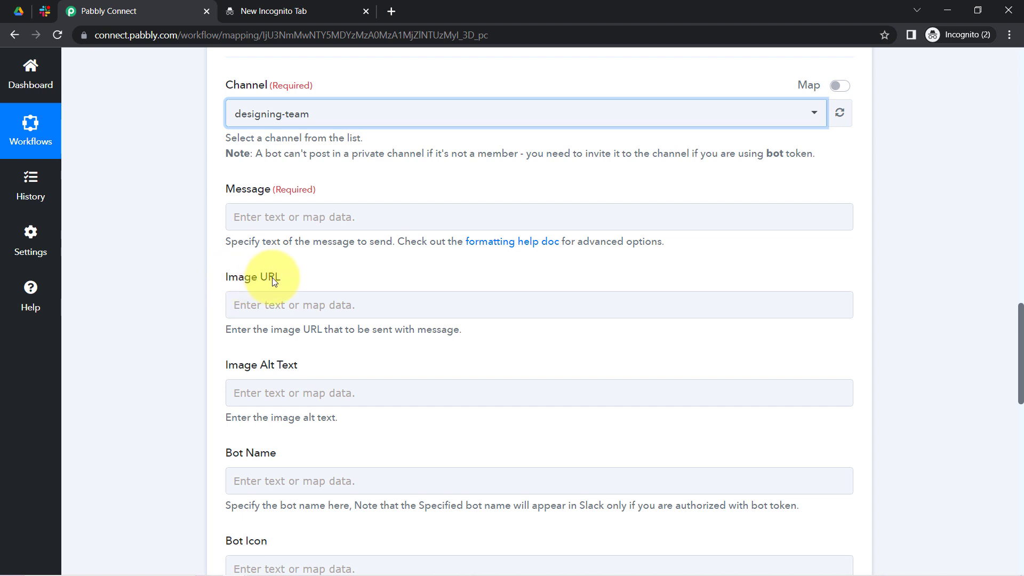
pyautogui.click(256, 221)
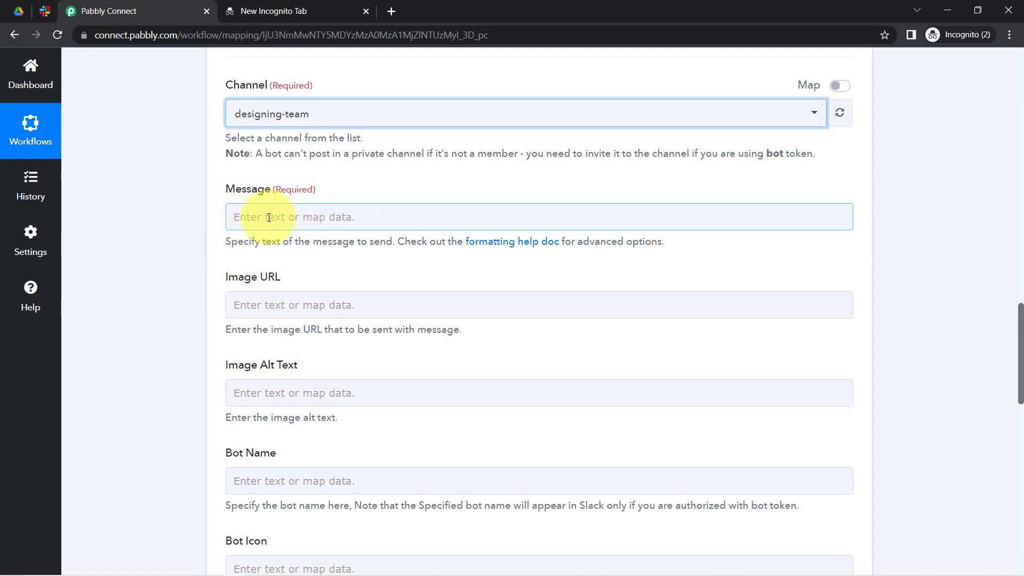
pyautogui.click(271, 216)
pyautogui.click(235, 272)
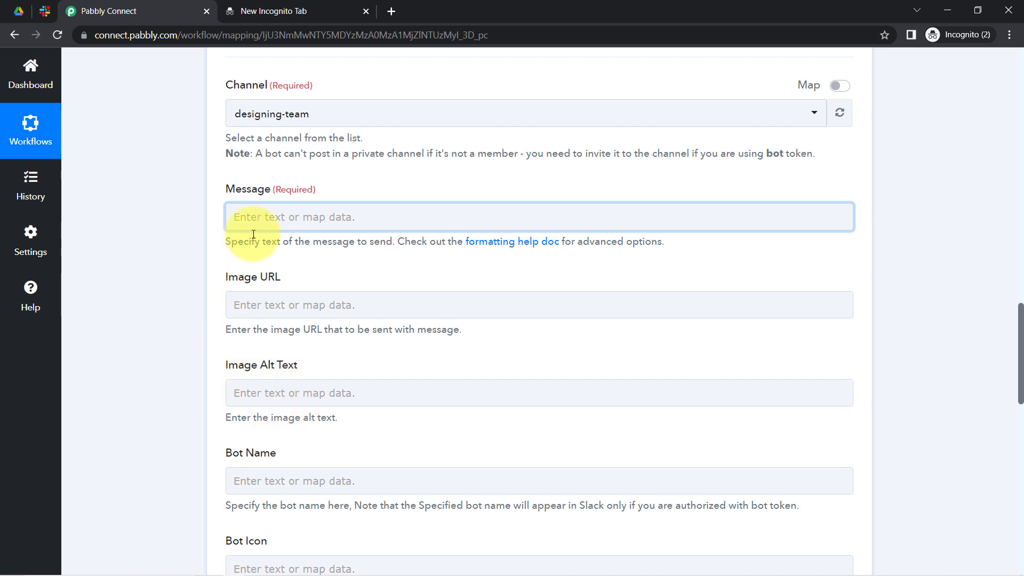
pyautogui.click(240, 217)
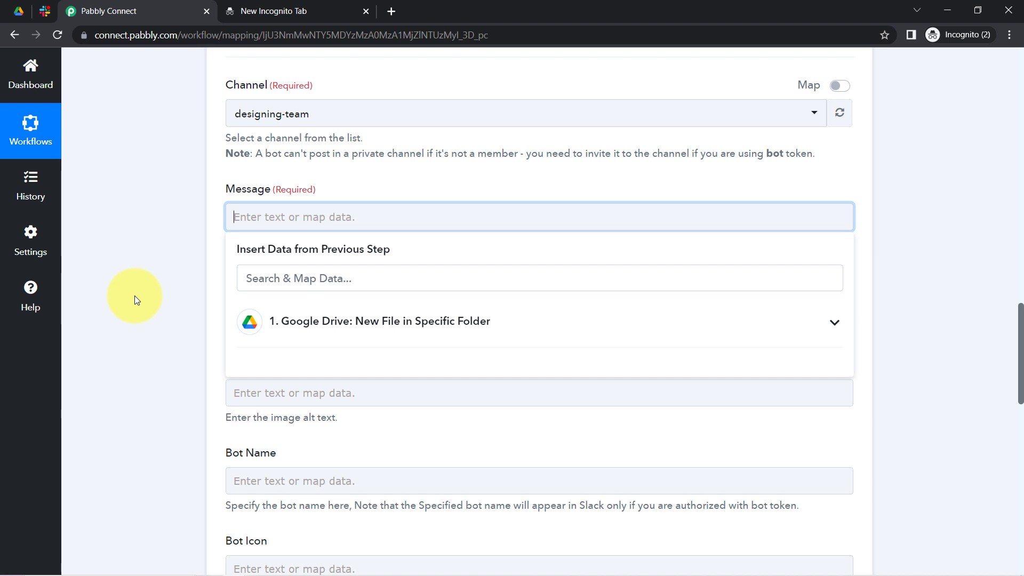
pyautogui.click(134, 296)
pyautogui.click(258, 566)
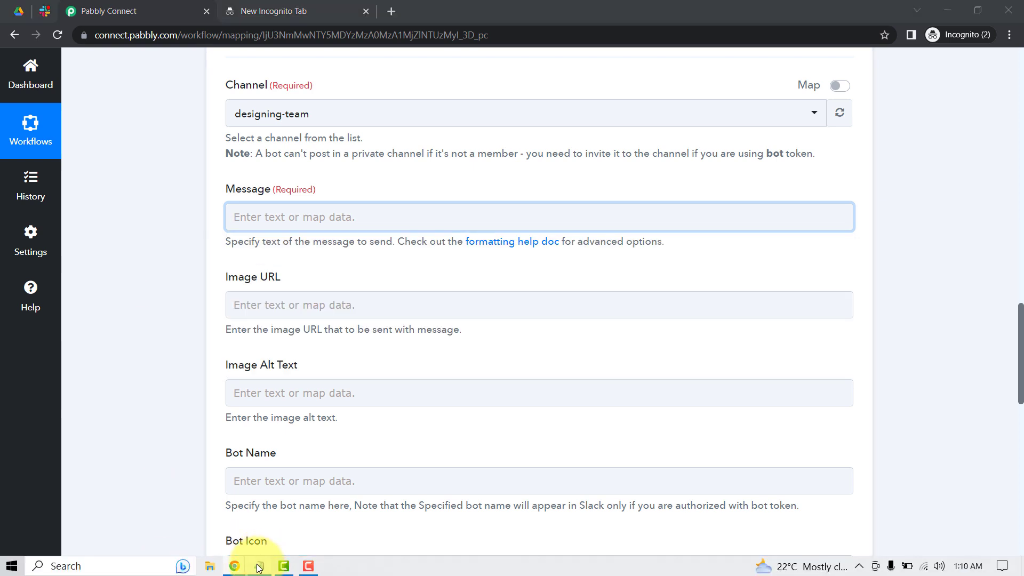
pyautogui.click(304, 324)
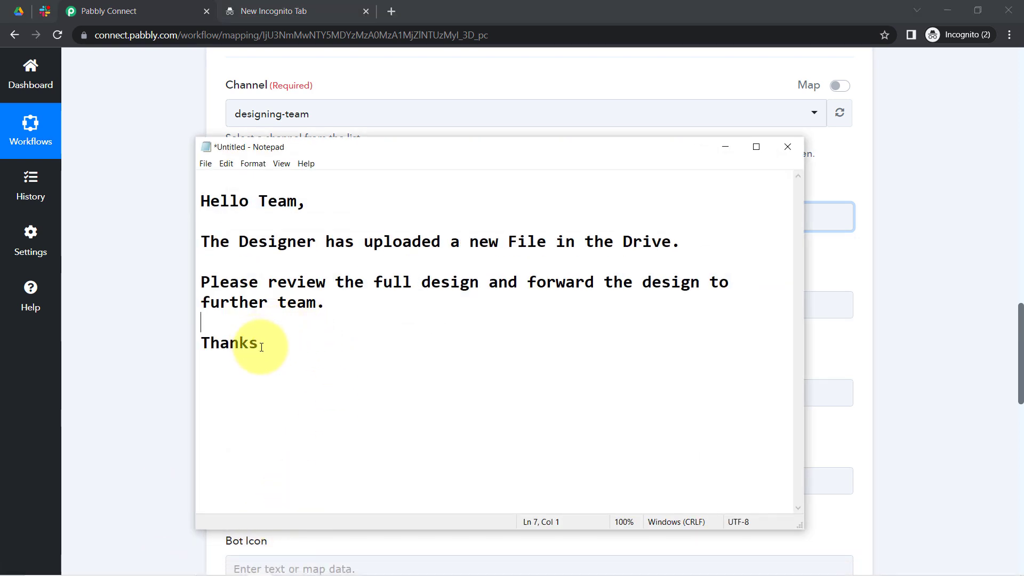
# Step: Paste the Notepad team message draft into the Slack Message field
pyautogui.moveTo(266, 344); pyautogui.dragTo(179, 203)
pyautogui.hotkey('ctrl', 'c')
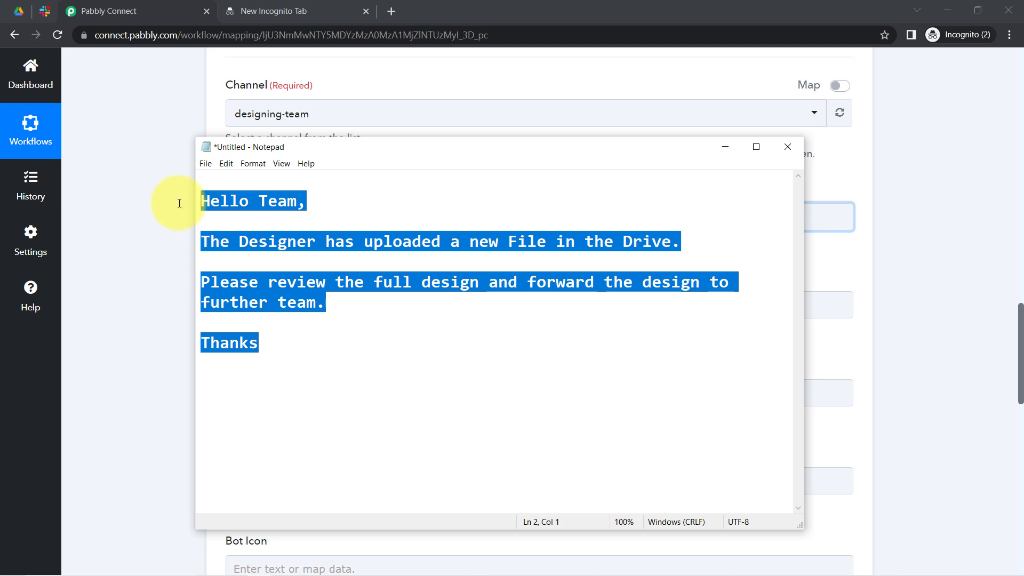
pyautogui.click(138, 261)
pyautogui.click(281, 216)
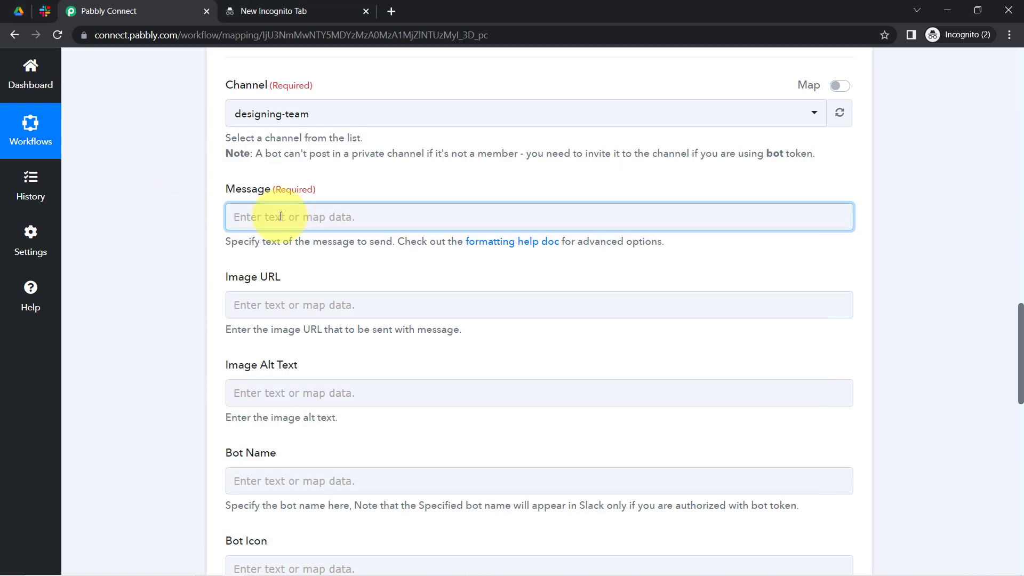
pyautogui.hotkey('ctrl', 'v')
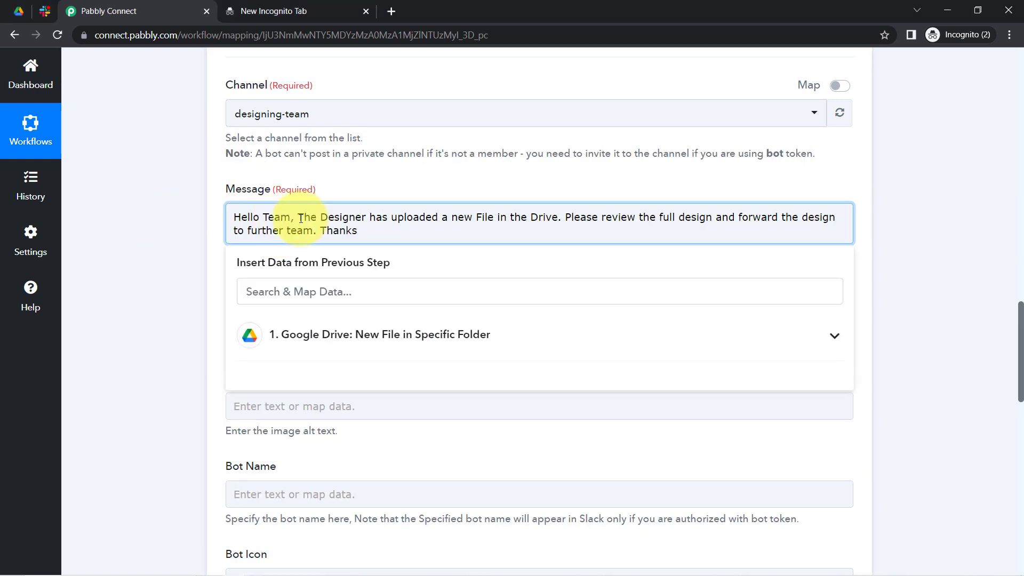
# Step: Put each sentence of the message on its own line and add a line above 'Thanks'
pyautogui.click(297, 218)
pyautogui.press('Return')
pyautogui.press('Return')
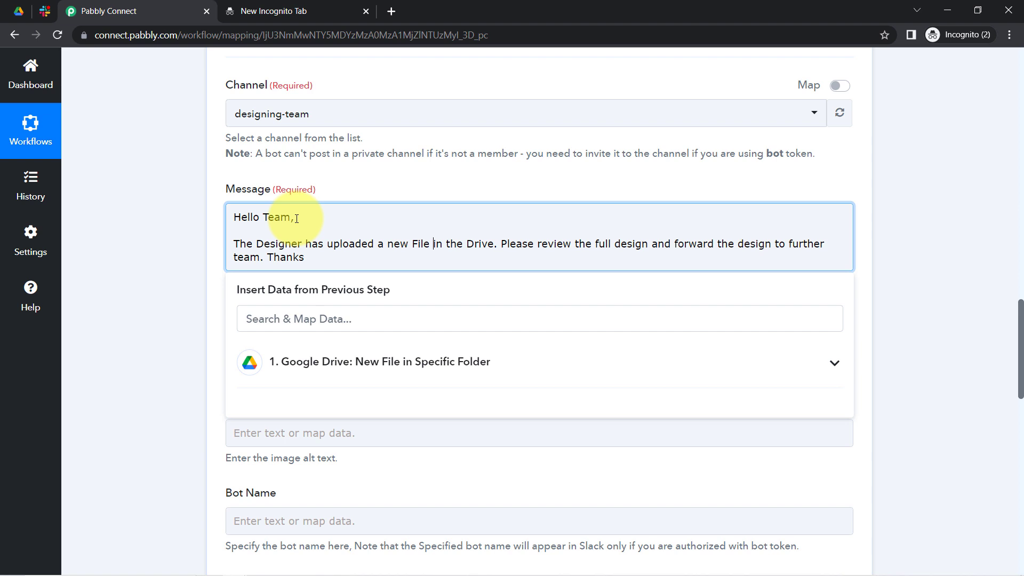
pyautogui.press('Return')
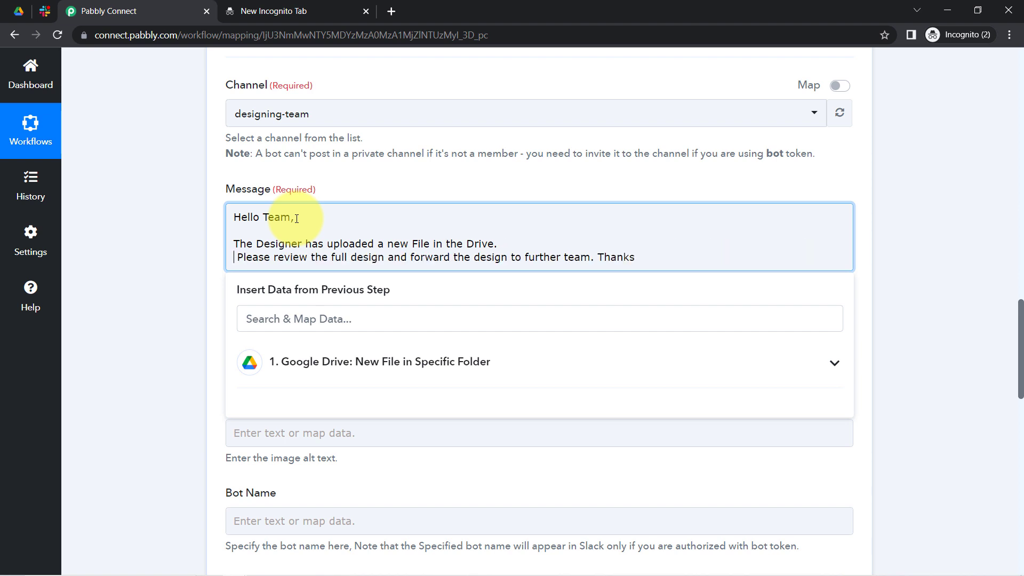
pyautogui.press('Return')
pyautogui.press('Delete')
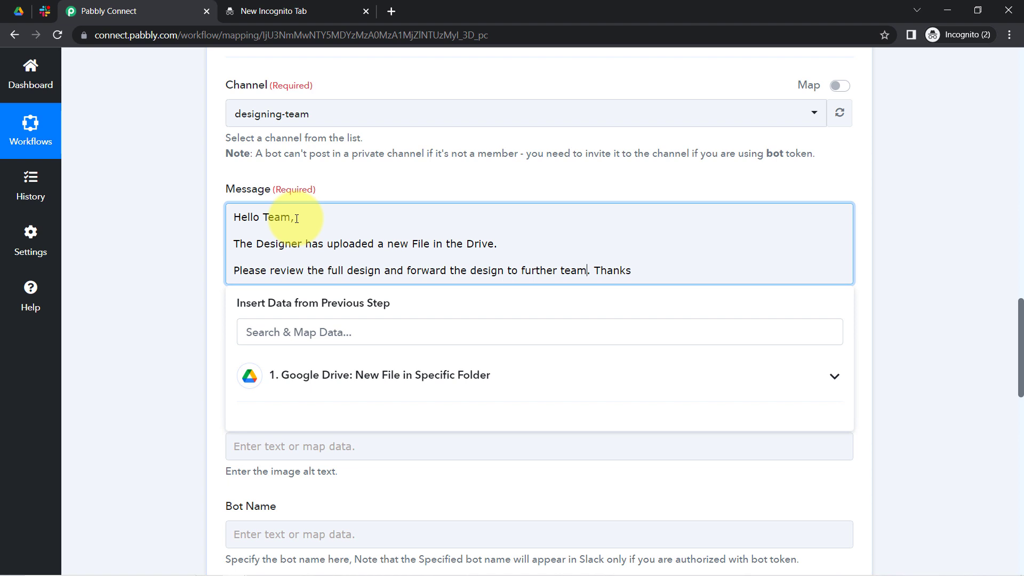
pyautogui.press('Return')
pyautogui.press('Return')
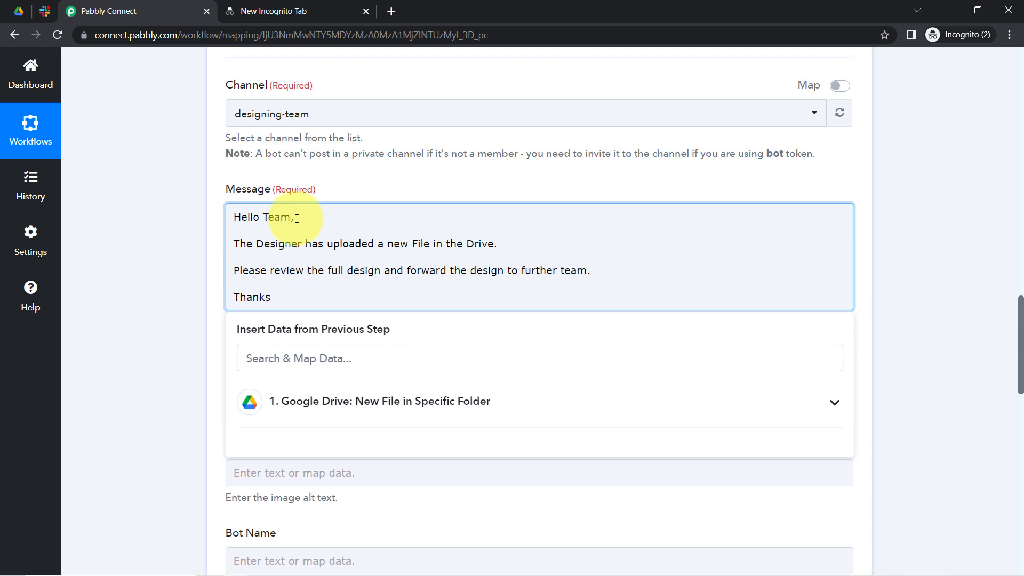
pyautogui.press('Return')
pyautogui.press('Return')
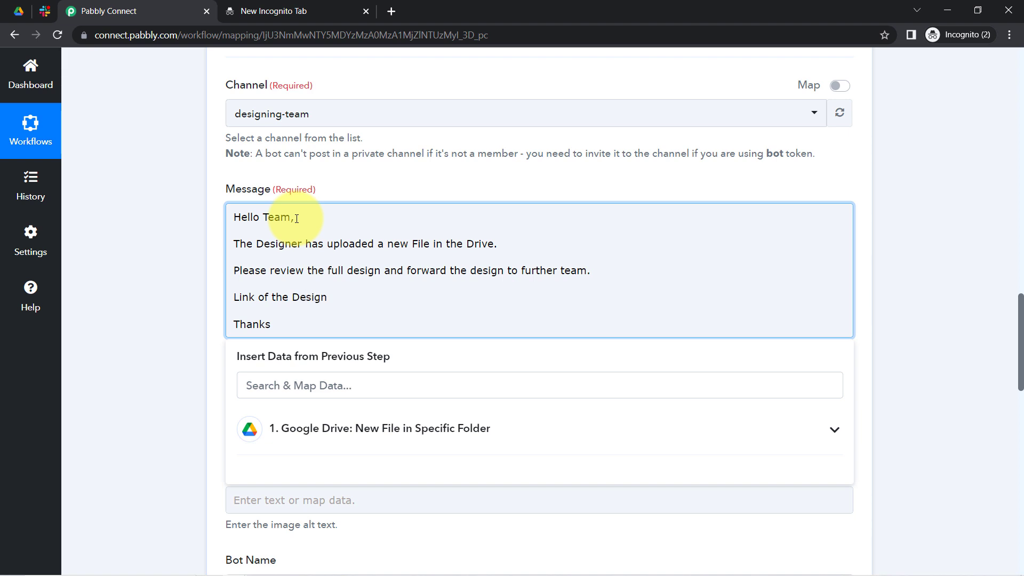
# Step: Locate the Google Drive file's WebContentLink value in the trigger data
pyautogui.click(167, 240)
pyautogui.moveTo(1021, 336); pyautogui.dragTo(1018, 179)
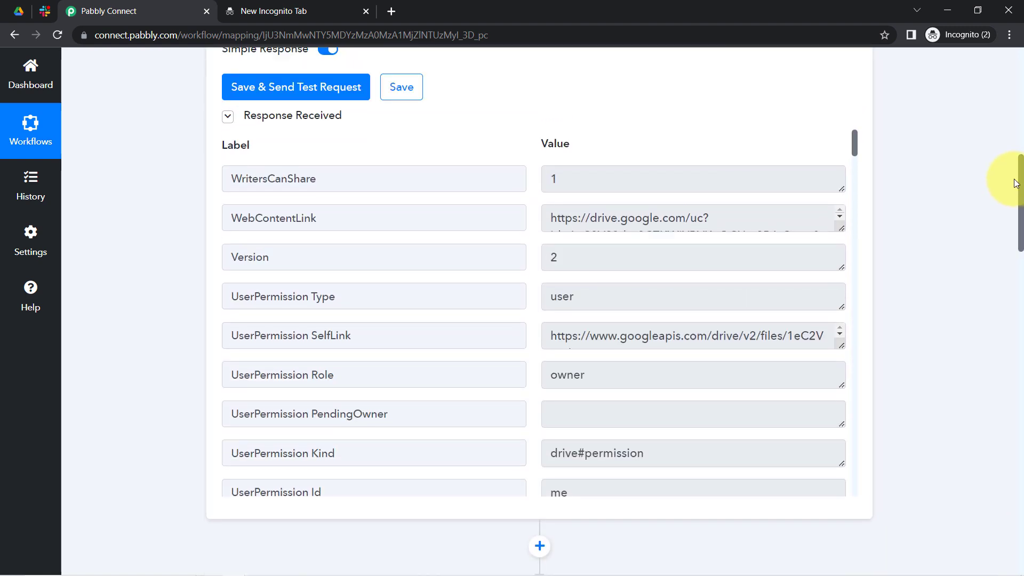
pyautogui.doubleClick(638, 281)
pyautogui.click(638, 281)
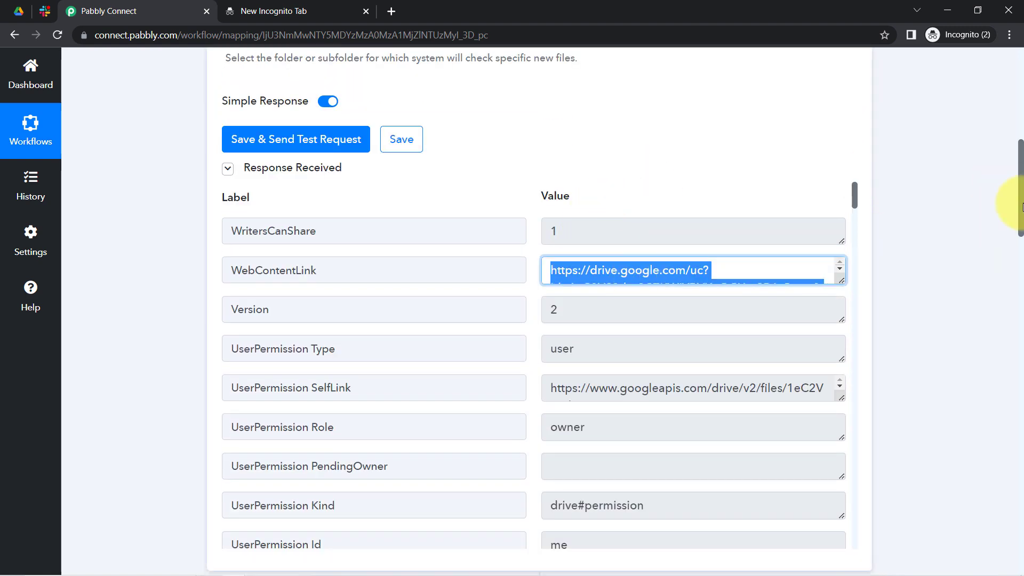
pyautogui.scroll(-3, 1005, 201)
pyautogui.moveTo(1020, 235); pyautogui.dragTo(1001, 361)
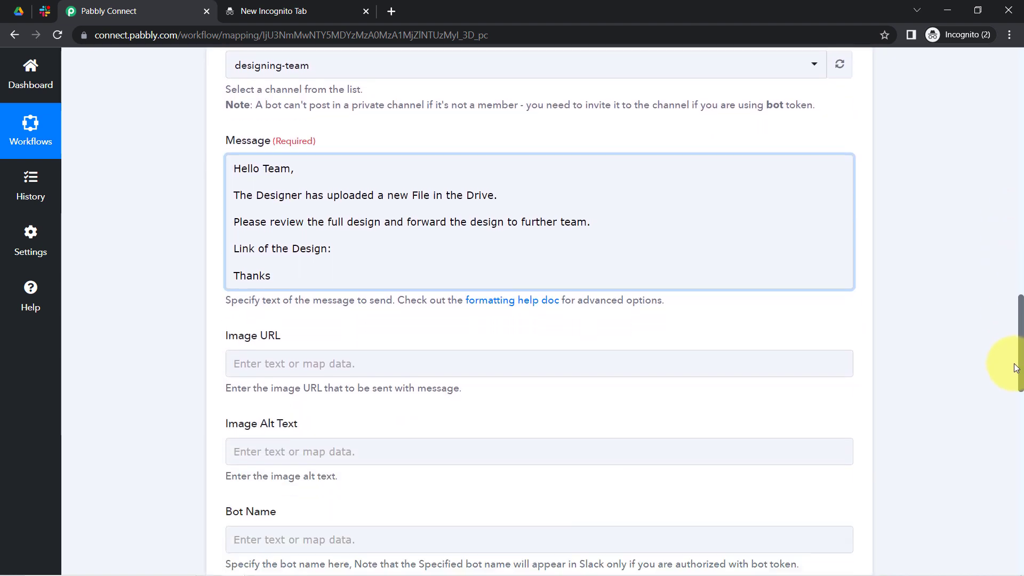
# Step: Map Google Drive WebContentLink after 'Link of the Design:', removing the misplaced copy
pyautogui.click(350, 215)
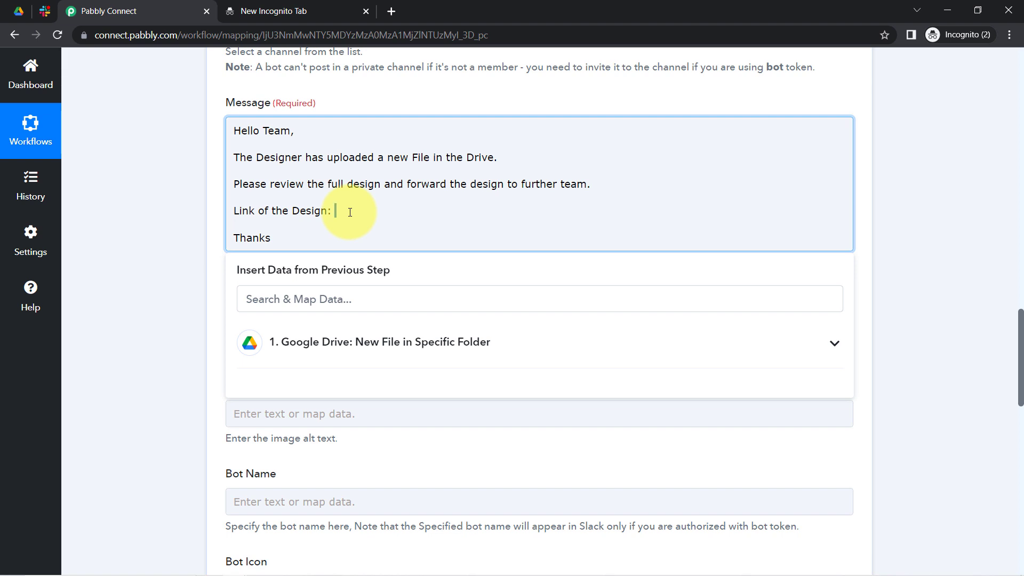
pyautogui.click(331, 341)
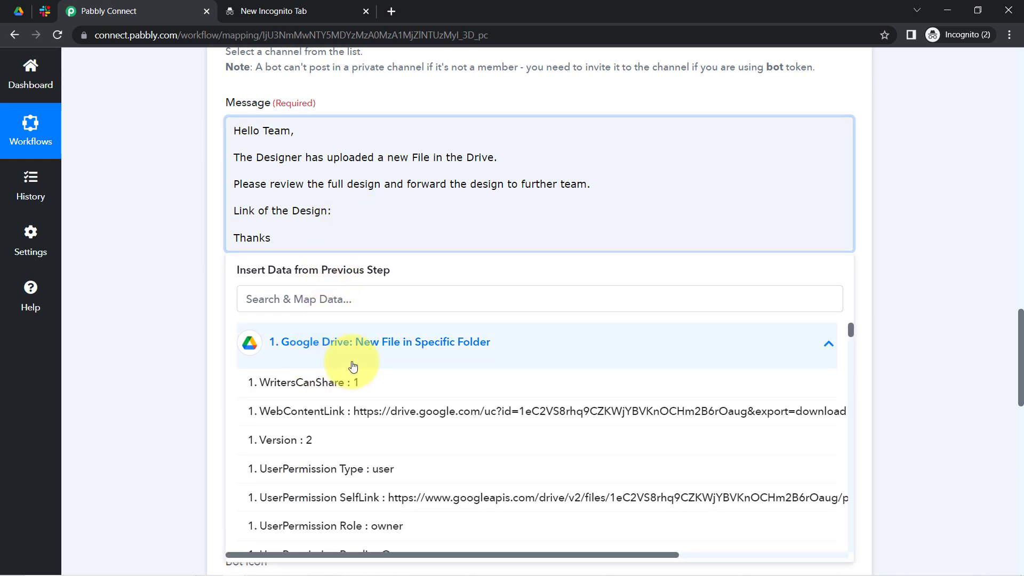
pyautogui.click(352, 411)
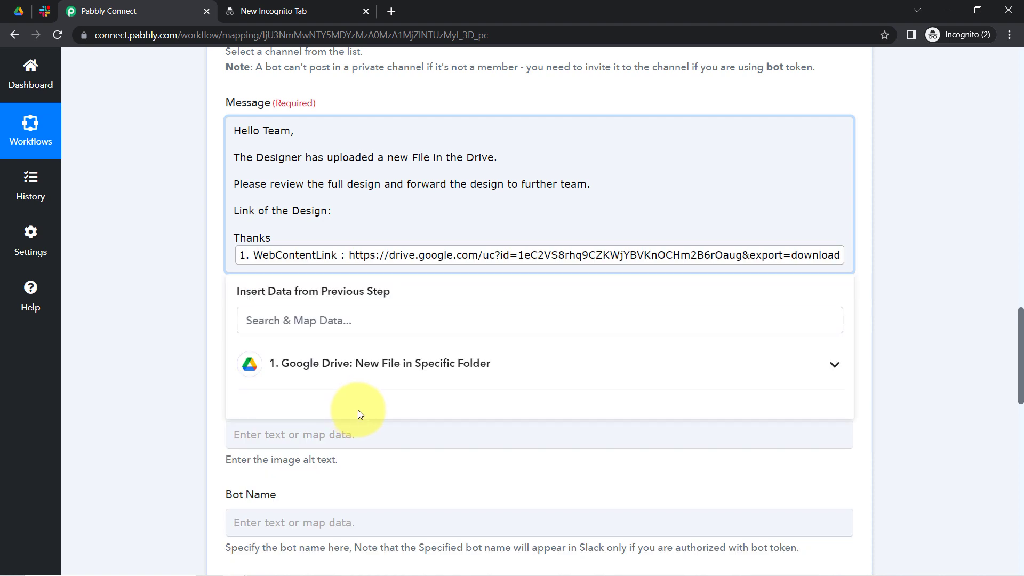
pyautogui.press('Delete')
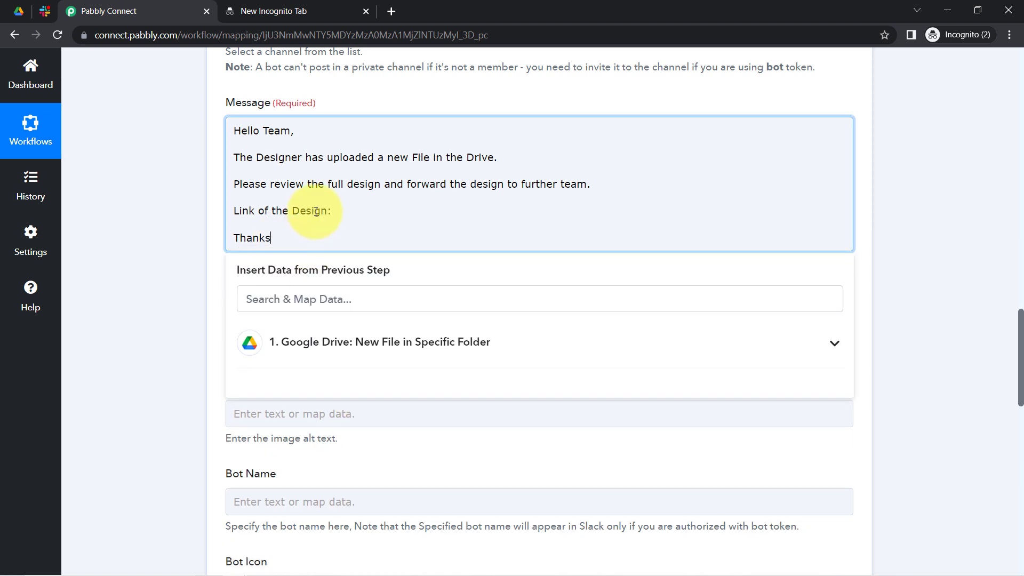
pyautogui.click(335, 212)
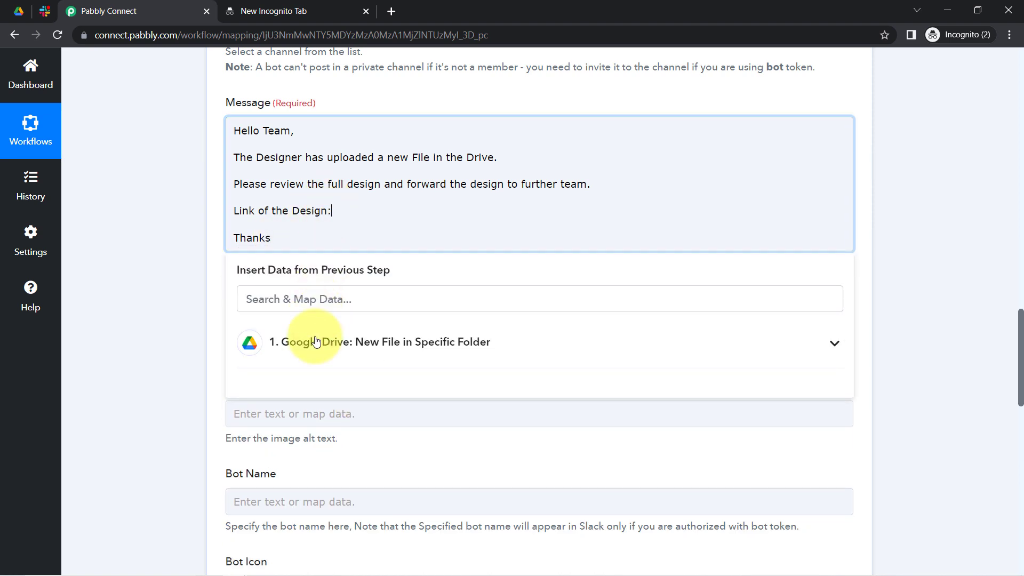
pyautogui.click(296, 342)
pyautogui.click(337, 422)
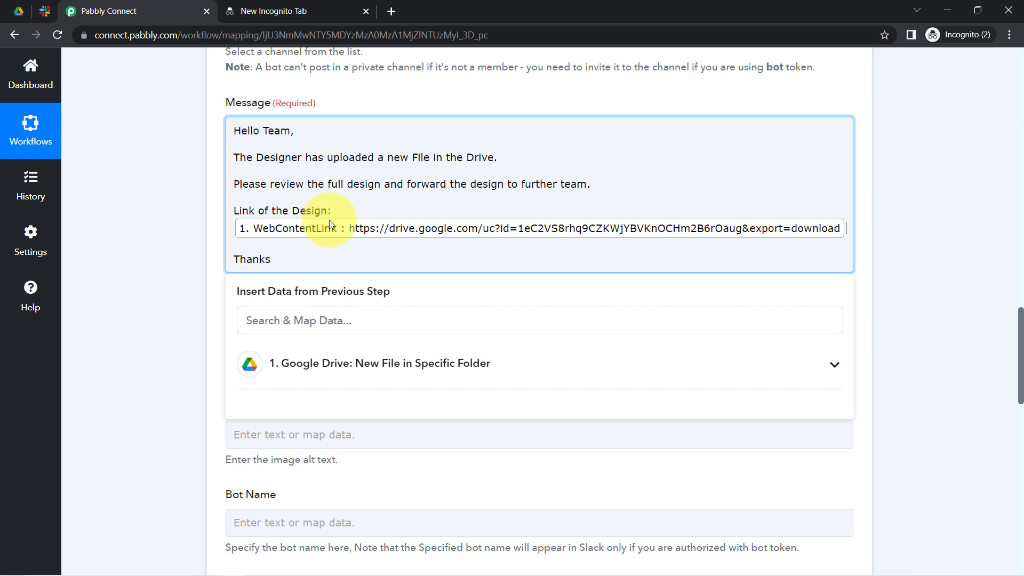
pyautogui.moveTo(260, 131); pyautogui.dragTo(349, 212)
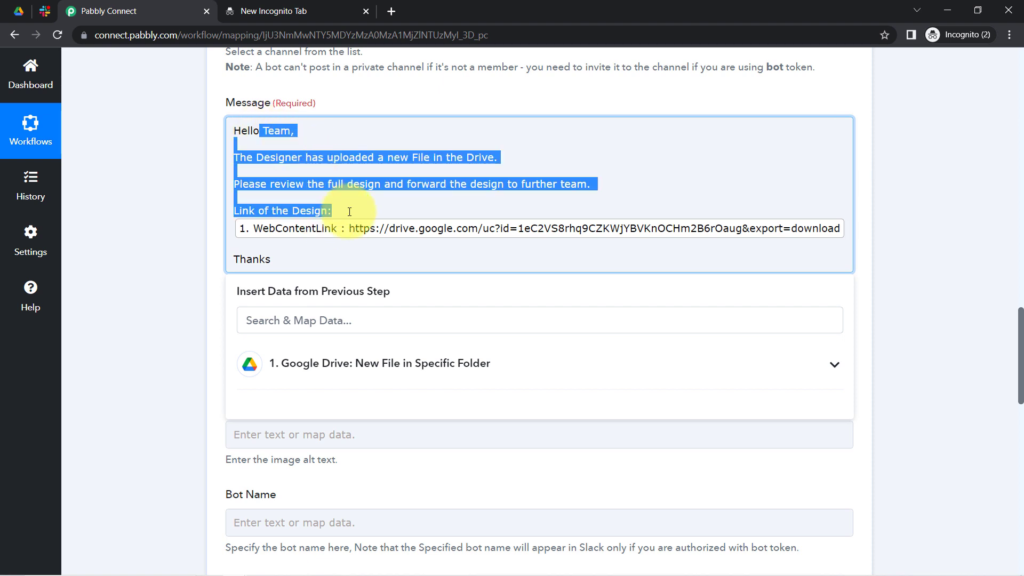
pyautogui.click(334, 183)
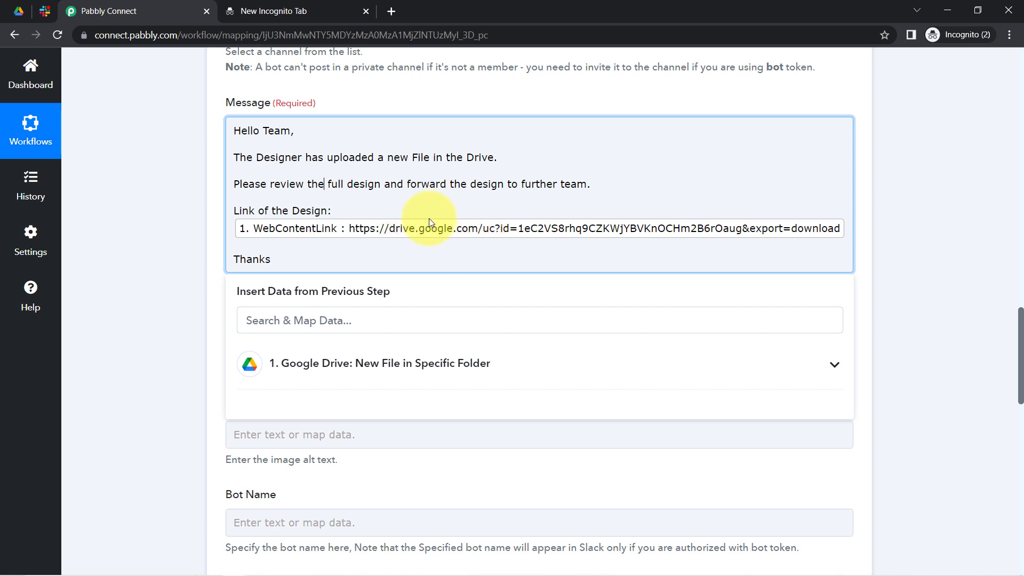
pyautogui.click(183, 303)
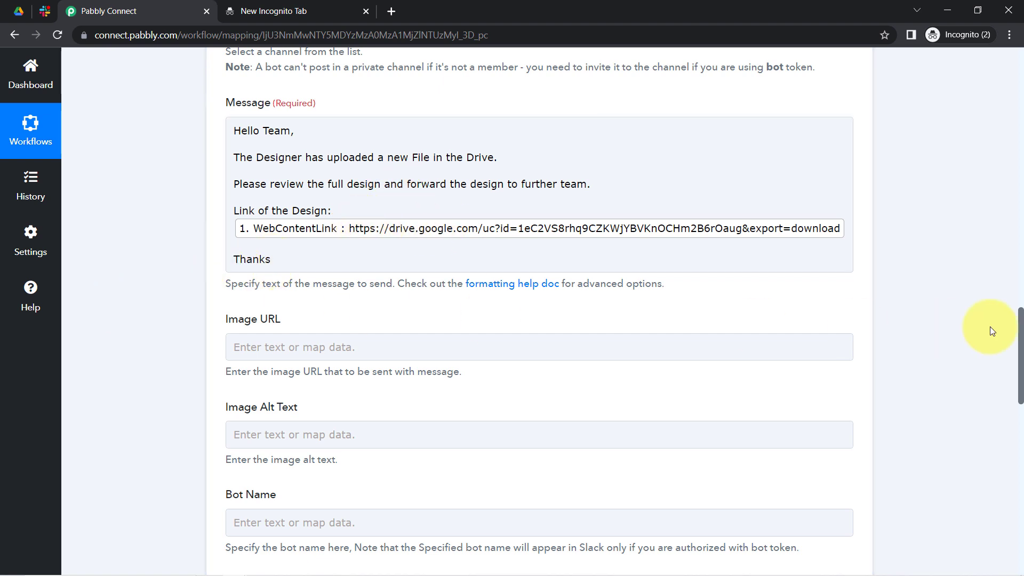
# Step: Enter 'Sample bot' as the Slack action's Bot Name
pyautogui.moveTo(1020, 342); pyautogui.dragTo(1018, 384)
pyautogui.moveTo(224, 88); pyautogui.dragTo(279, 90)
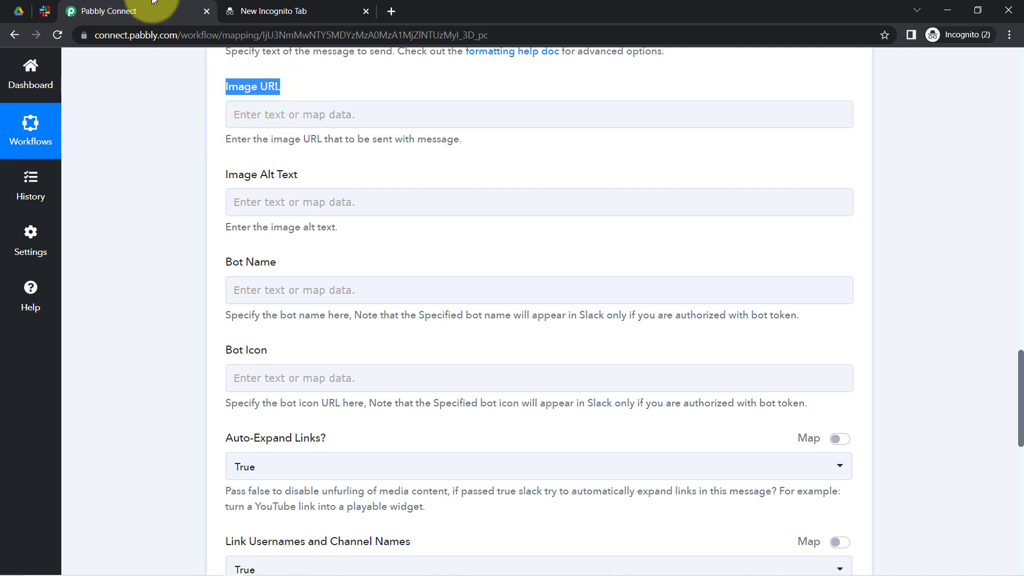
pyautogui.moveTo(224, 140); pyautogui.dragTo(237, 222)
pyautogui.tripleClick(238, 261)
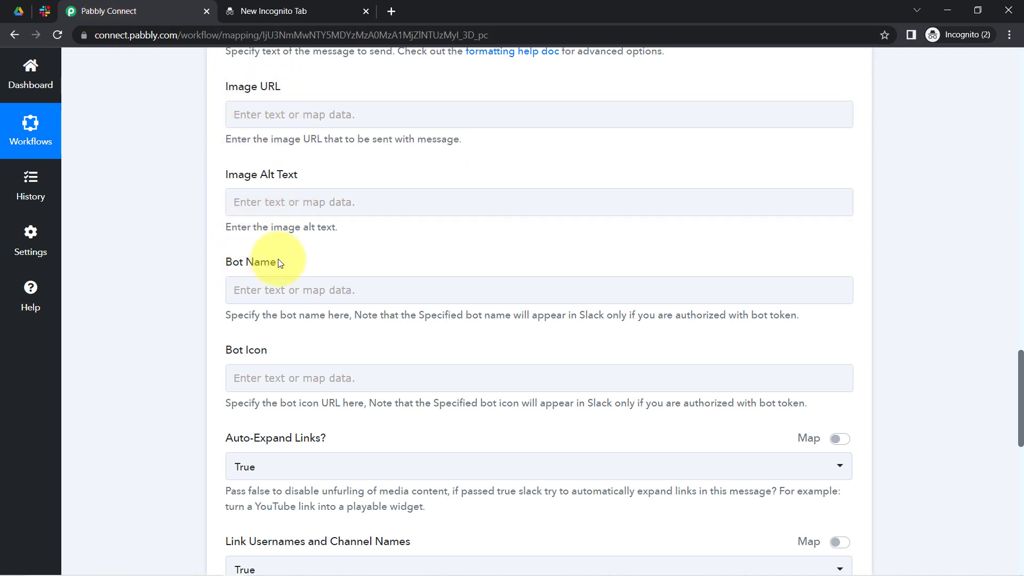
pyautogui.click(142, 293)
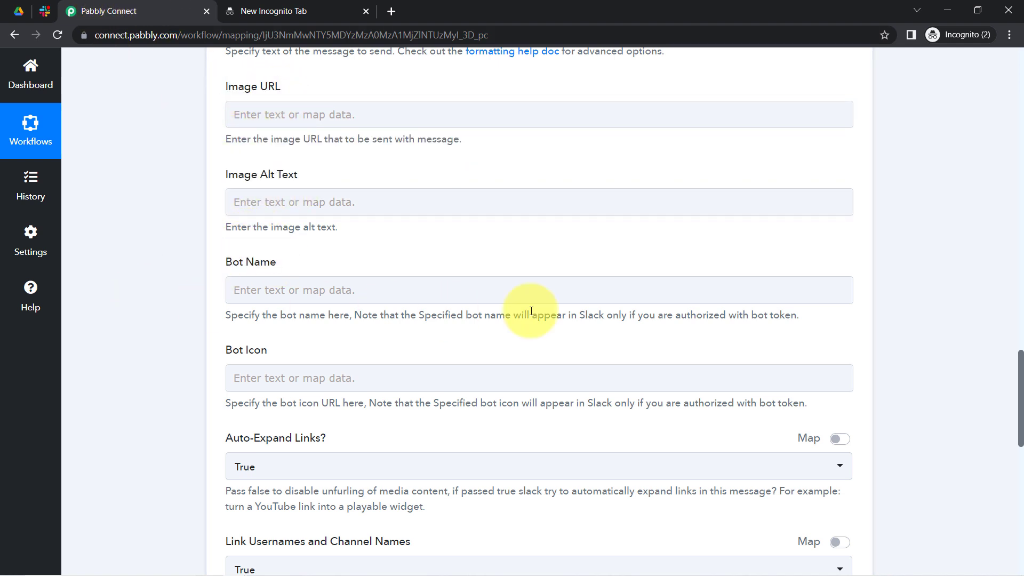
pyautogui.click(265, 283)
pyautogui.write('Sample bot')
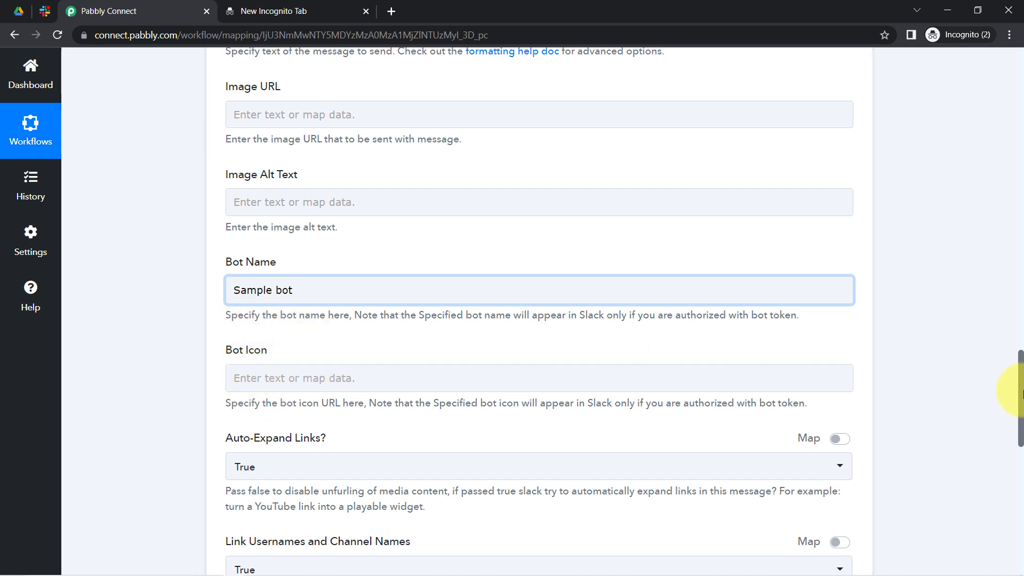
pyautogui.moveTo(1019, 390); pyautogui.dragTo(1020, 512)
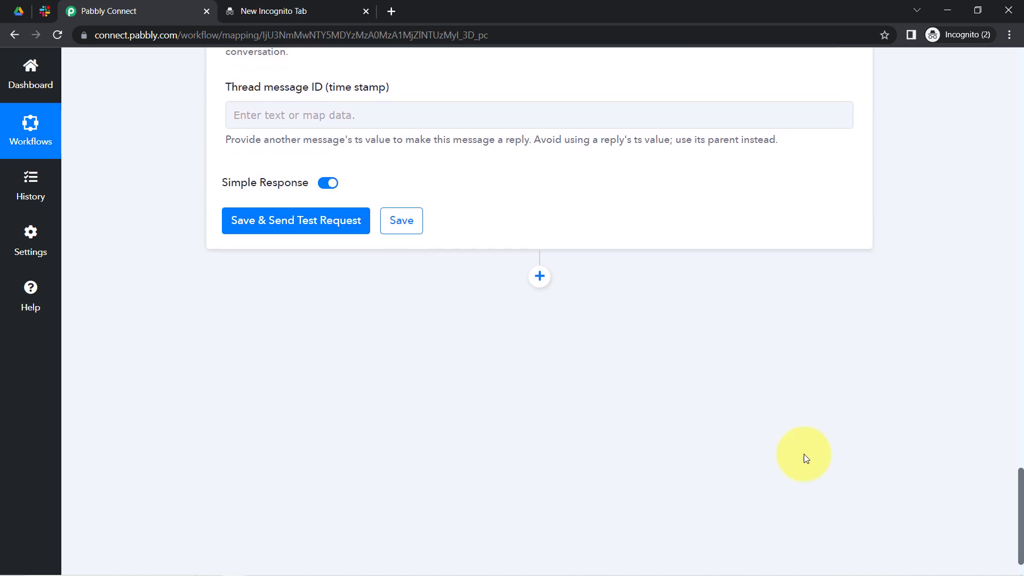
# Step: Save and send the test, then check the #designing-team post and open its Drive link
pyautogui.click(283, 228)
pyautogui.click(43, 11)
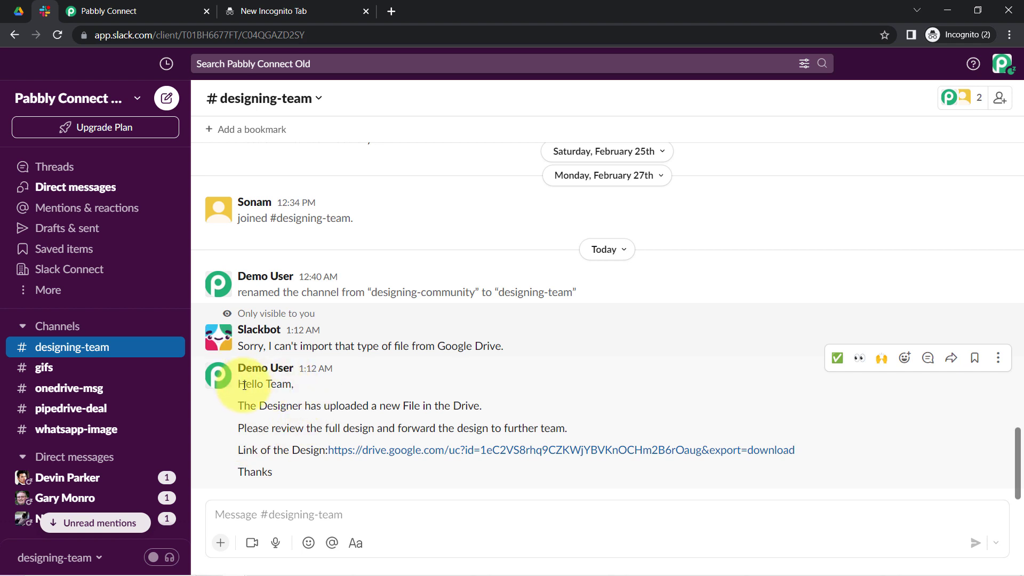
pyautogui.moveTo(266, 405); pyautogui.dragTo(461, 405)
pyautogui.moveTo(243, 428); pyautogui.dragTo(544, 428)
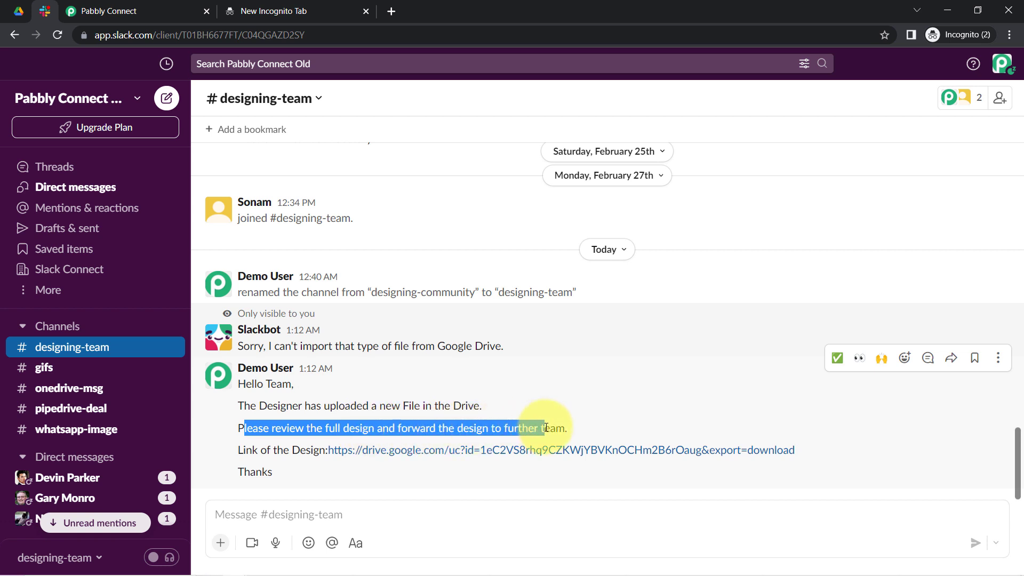
pyautogui.doubleClick(261, 450)
pyautogui.click(499, 451)
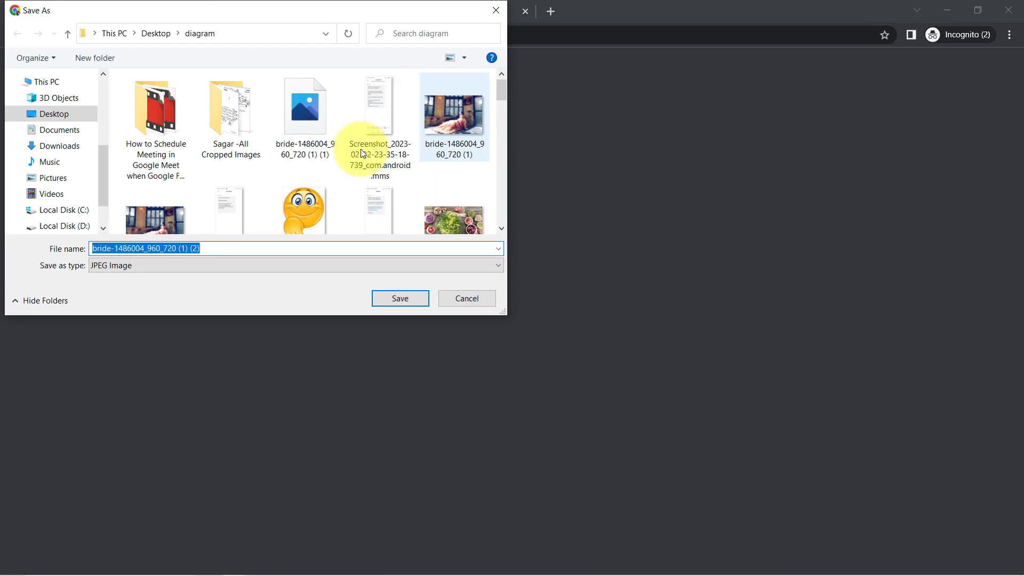
# Step: Save the downloaded design JPEG, compare it in the Drive folder, and return to Slack
pyautogui.click(397, 299)
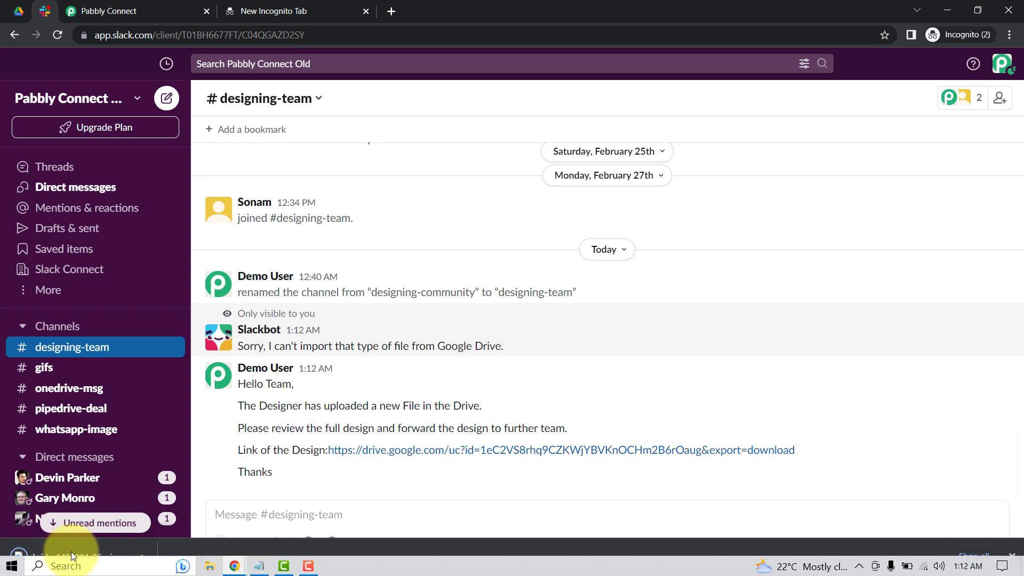
pyautogui.click(16, 8)
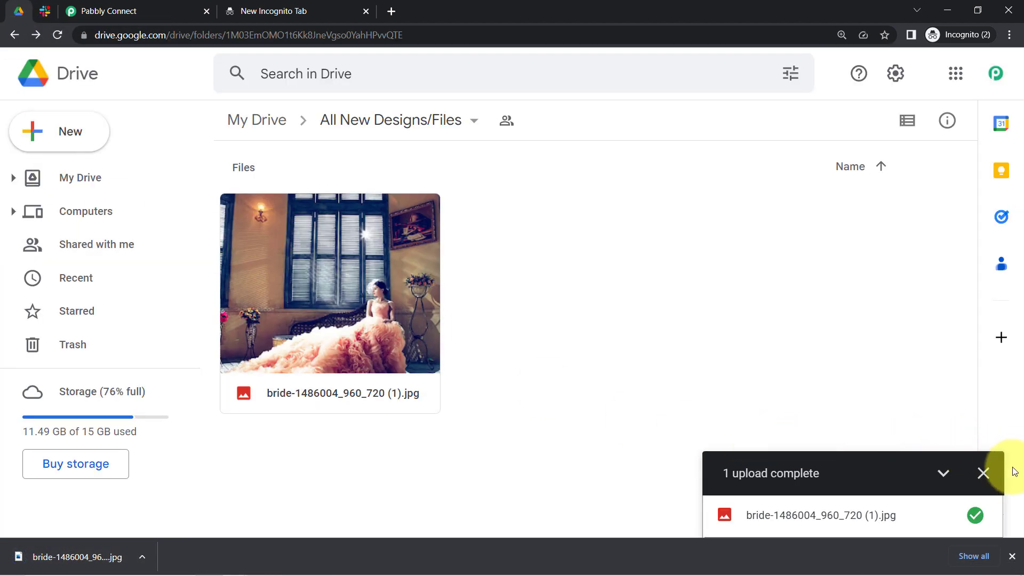
pyautogui.click(983, 473)
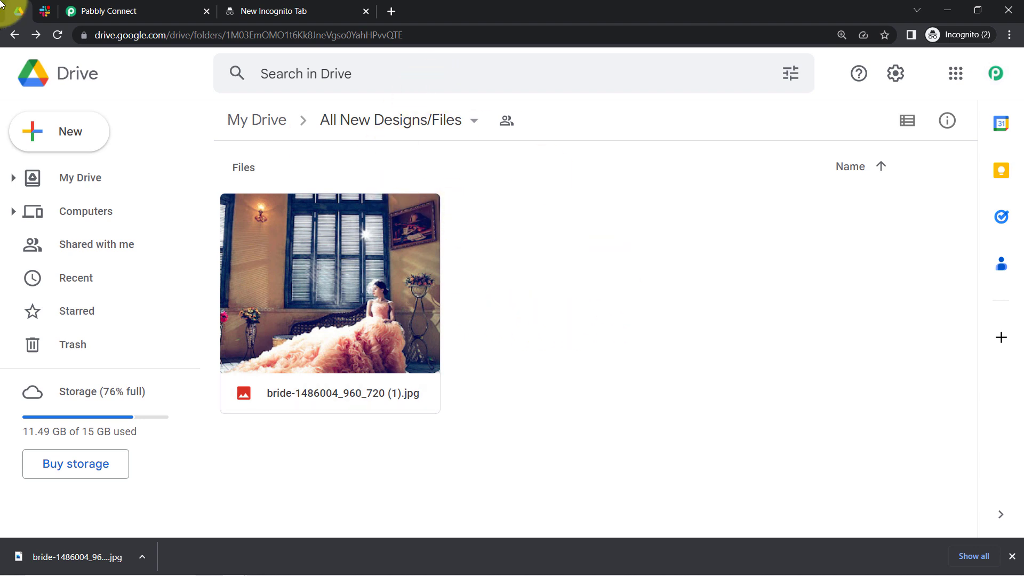
pyautogui.click(41, 10)
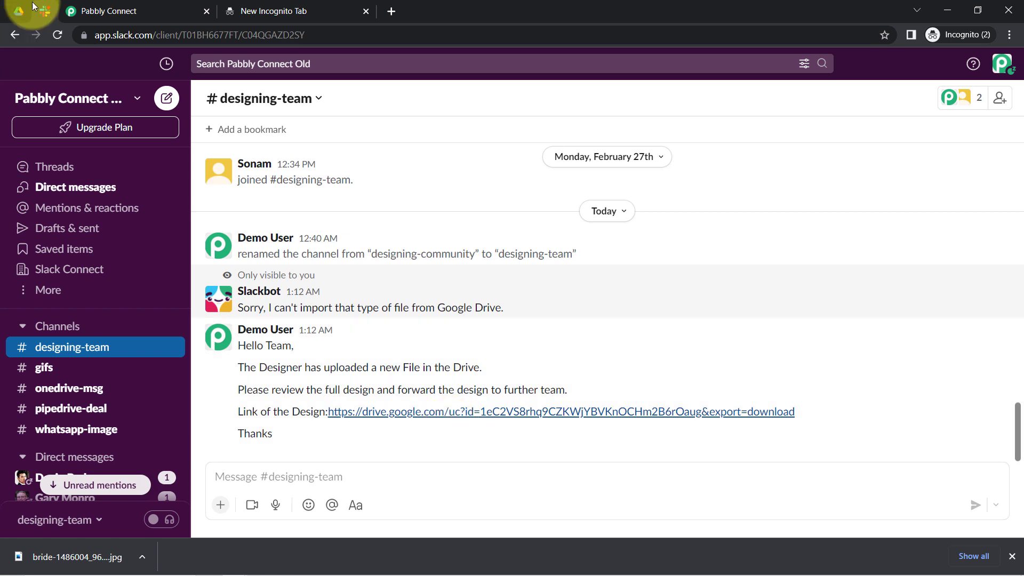
# Step: Return to the Pabbly workflow and collapse the Google Drive trigger and Slack Send Channel Message steps
pyautogui.click(124, 11)
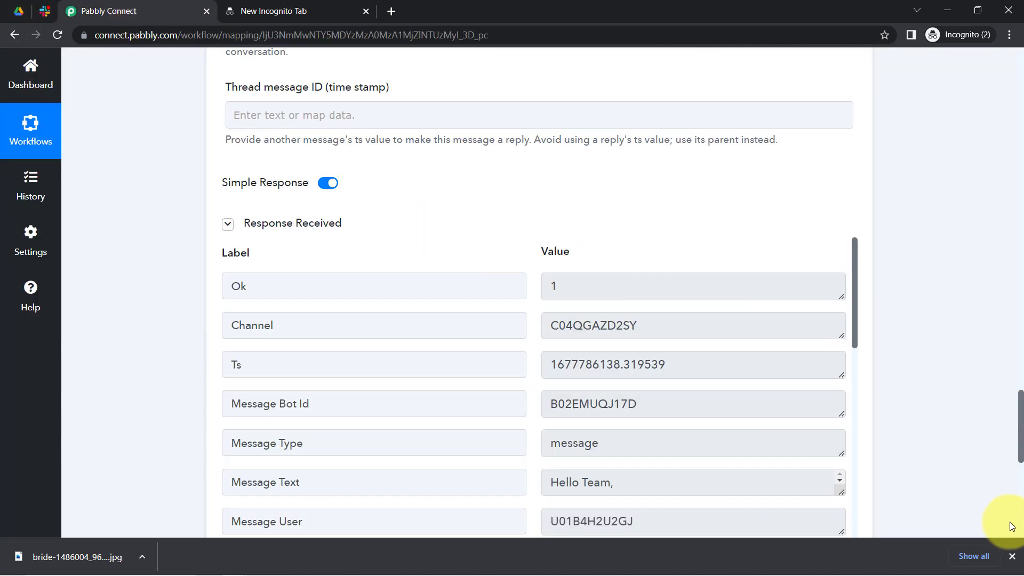
pyautogui.click(1012, 556)
pyautogui.moveTo(1020, 446); pyautogui.dragTo(1018, 64)
pyautogui.click(415, 249)
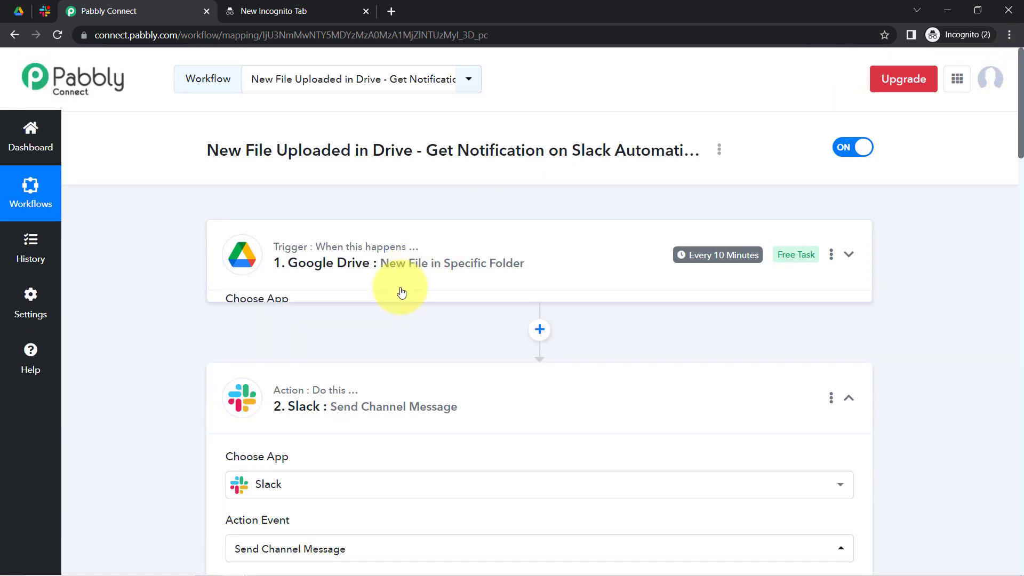
pyautogui.click(357, 379)
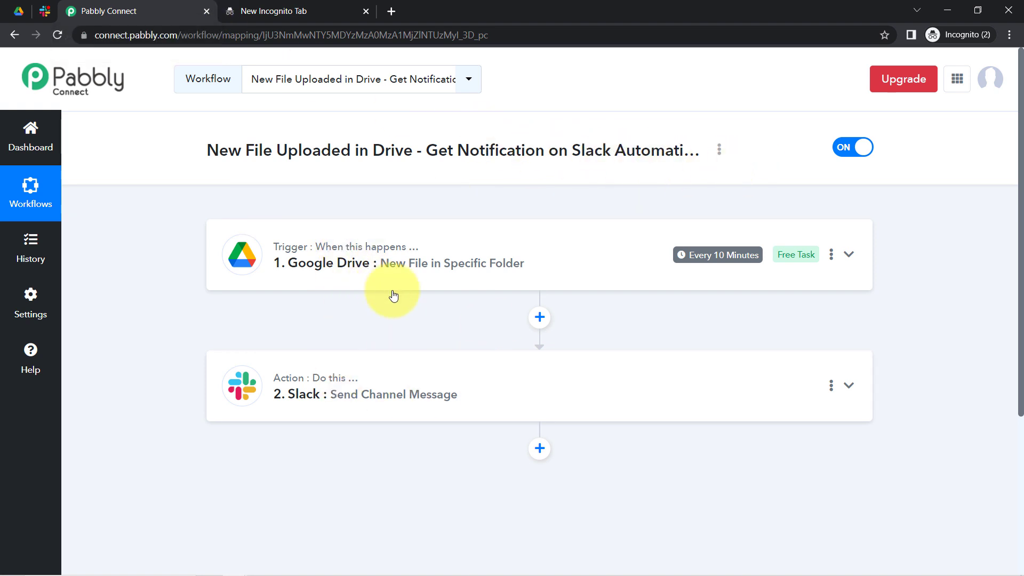
# Step: Copy the link from the workflow's Share dialog, then toggle the workflow OFF and confirm
pyautogui.click(719, 151)
pyautogui.click(608, 227)
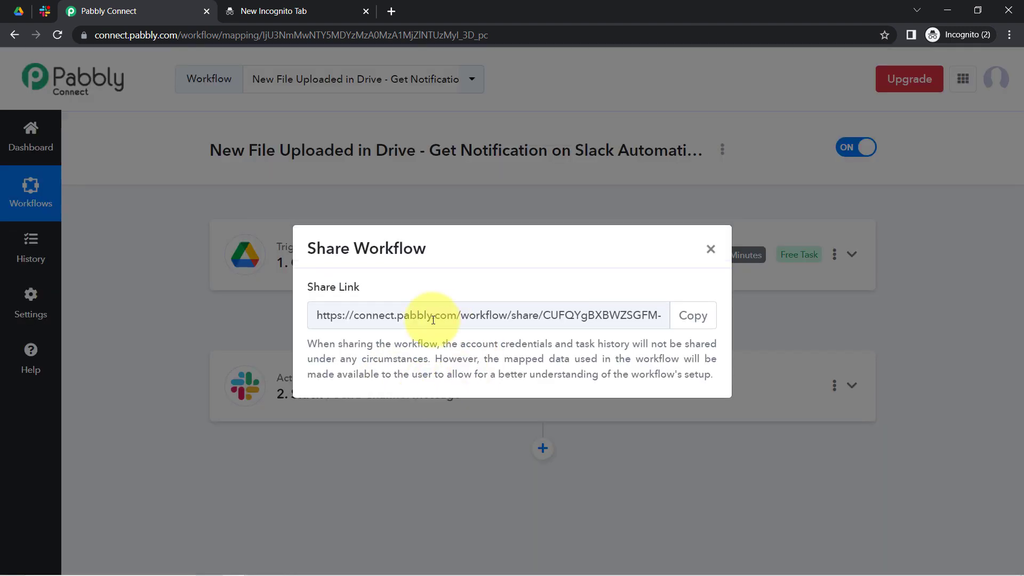
pyautogui.click(688, 320)
pyautogui.click(709, 250)
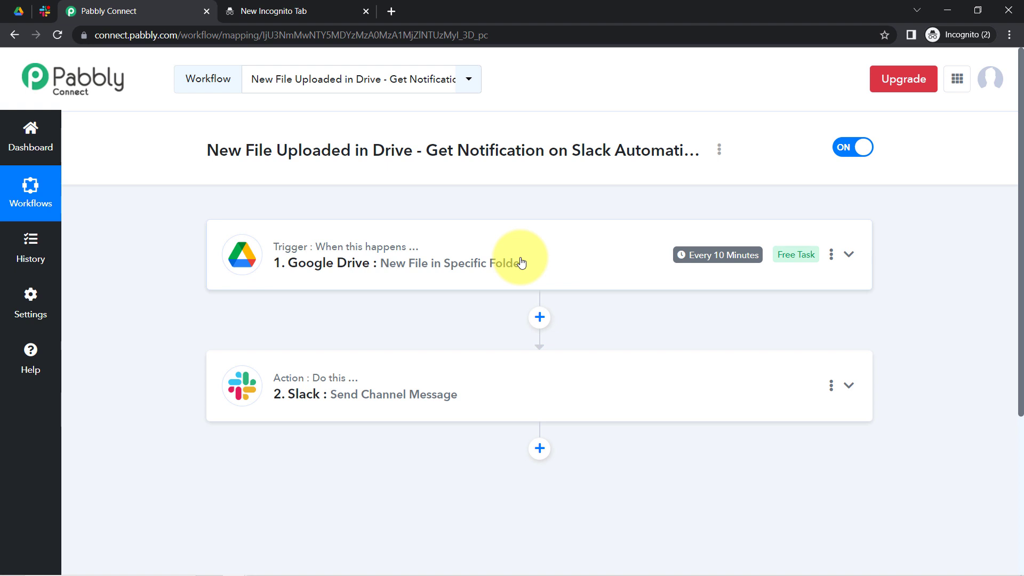
pyautogui.click(839, 146)
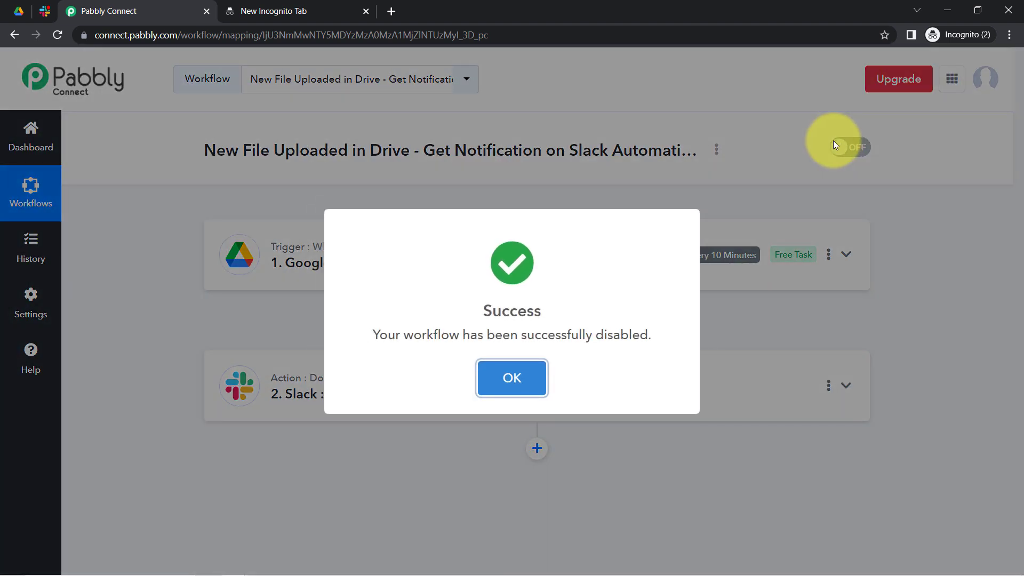
pyautogui.click(506, 392)
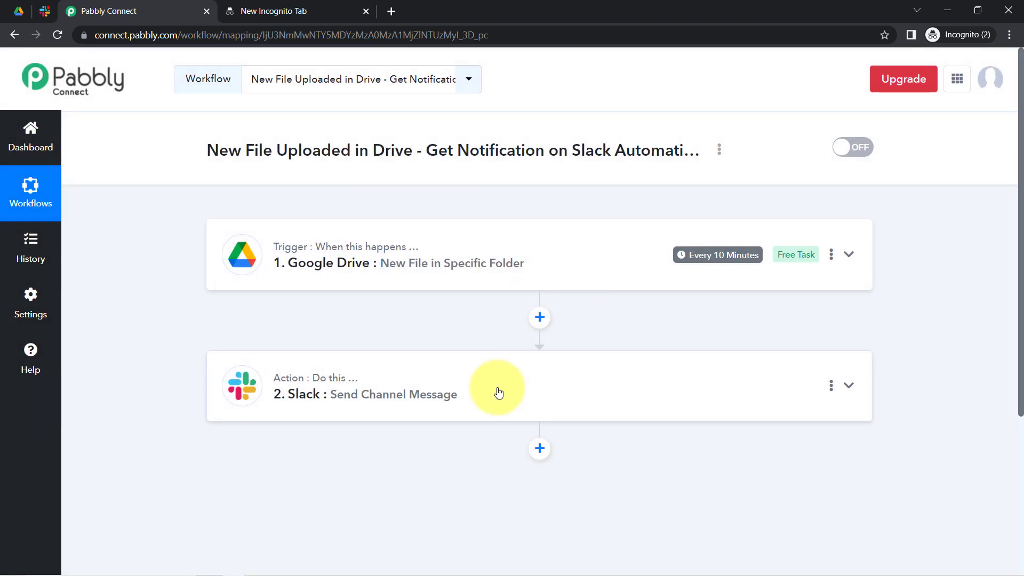